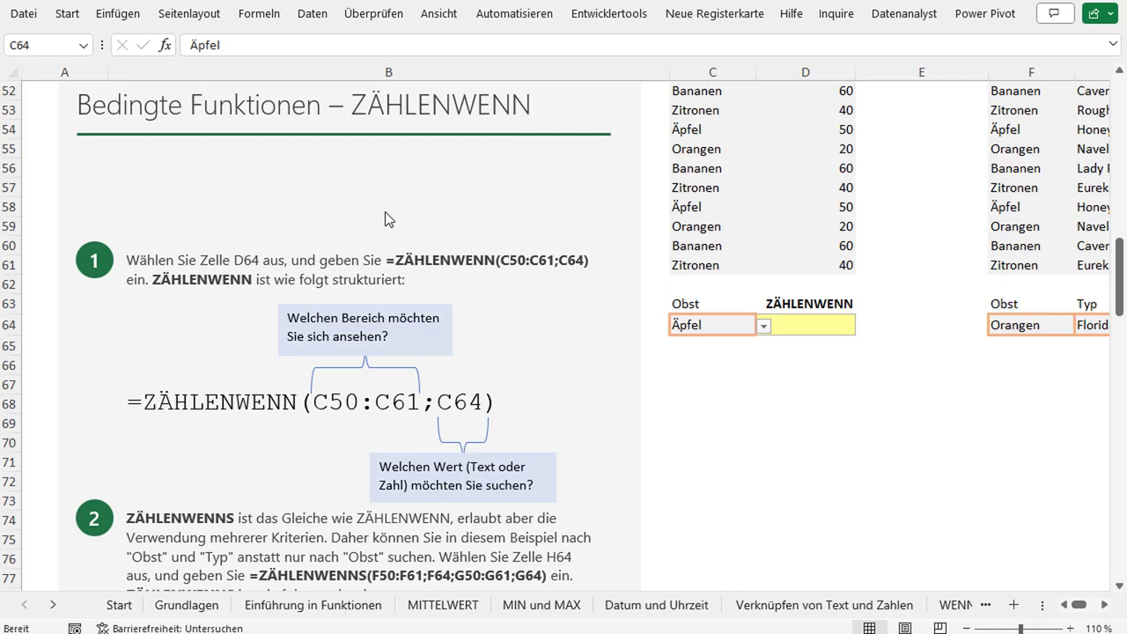
- Highlight the C50:C61 range and C64 criterion in the example formula of the instructions
scroll(339, 215, "down", 1)
scroll(281, 272, "down", 1)
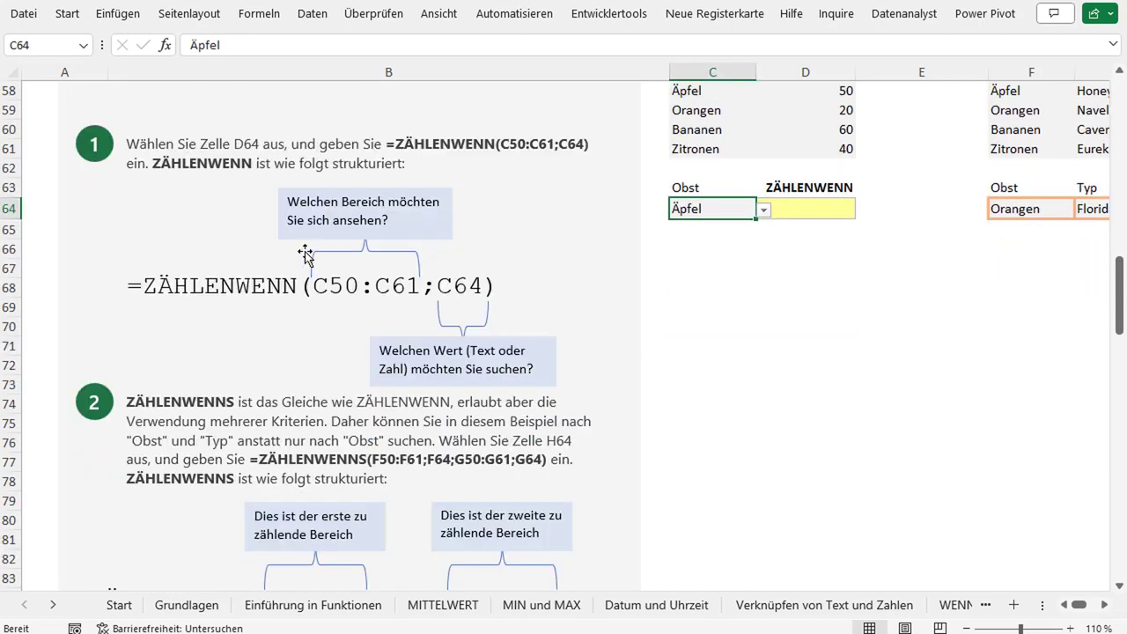
left_click(159, 289)
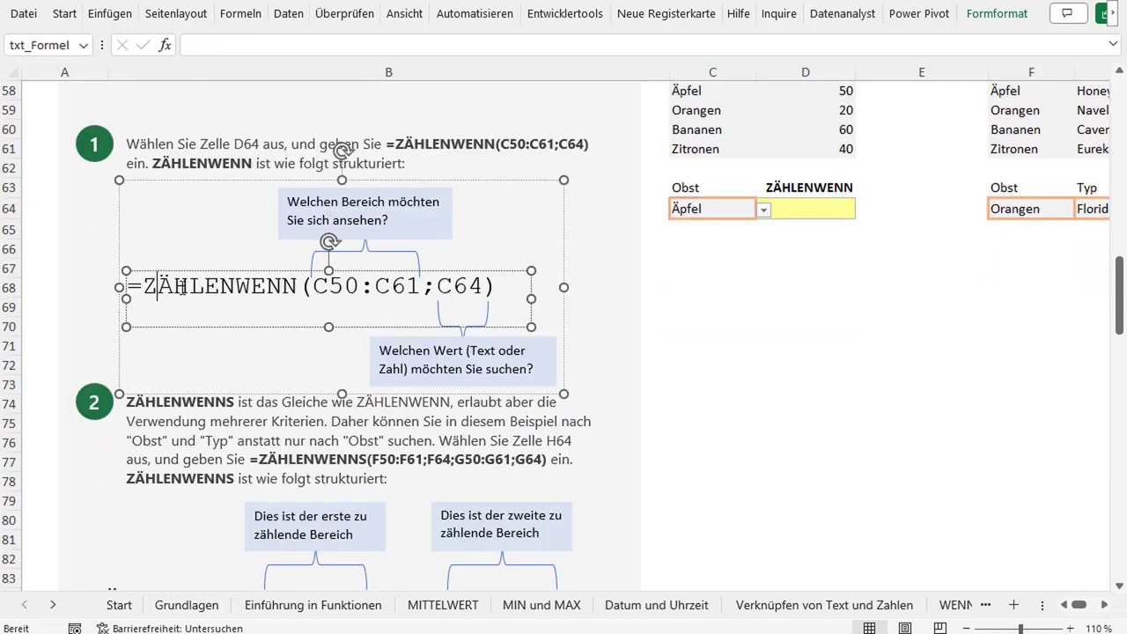
left_click(626, 301)
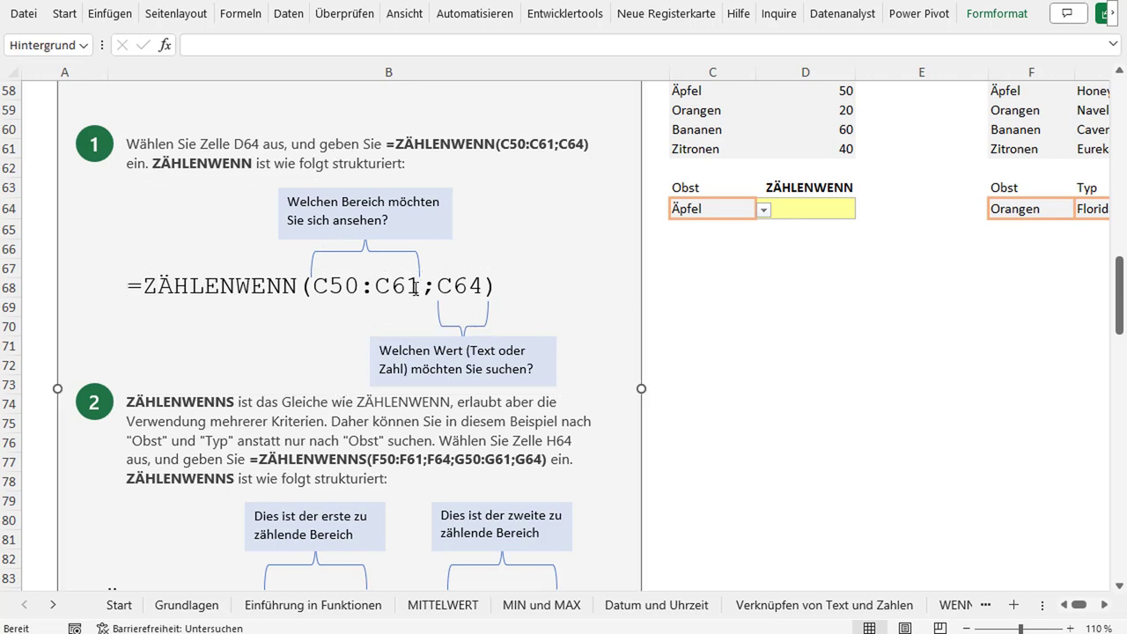
left_click(414, 288)
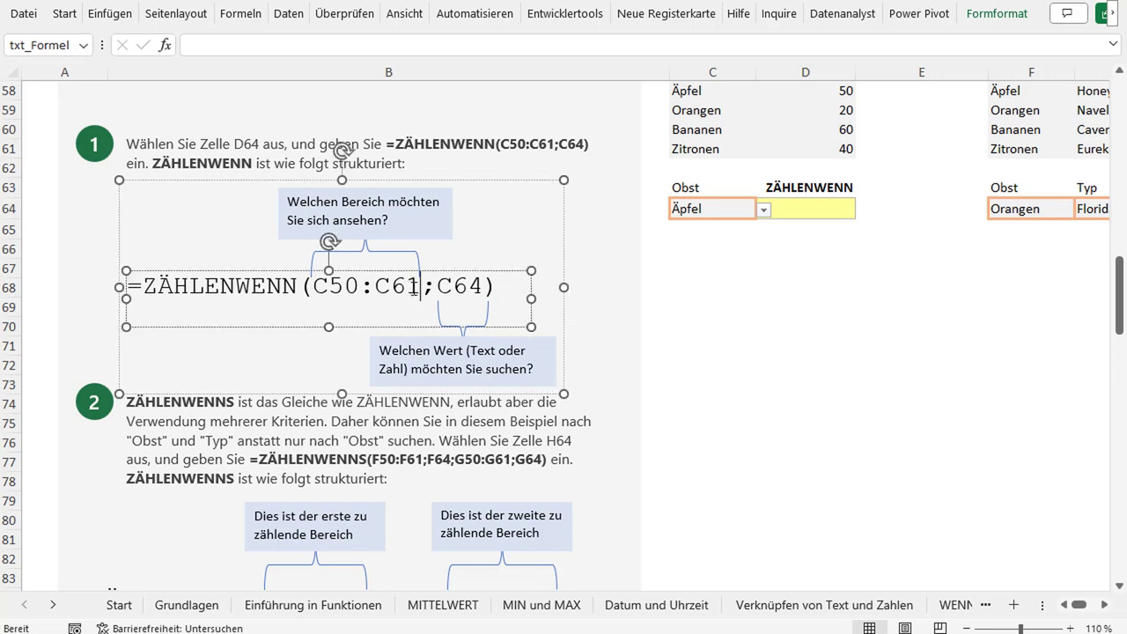
double_click(319, 288)
left_click_drag(385, 291, 419, 289)
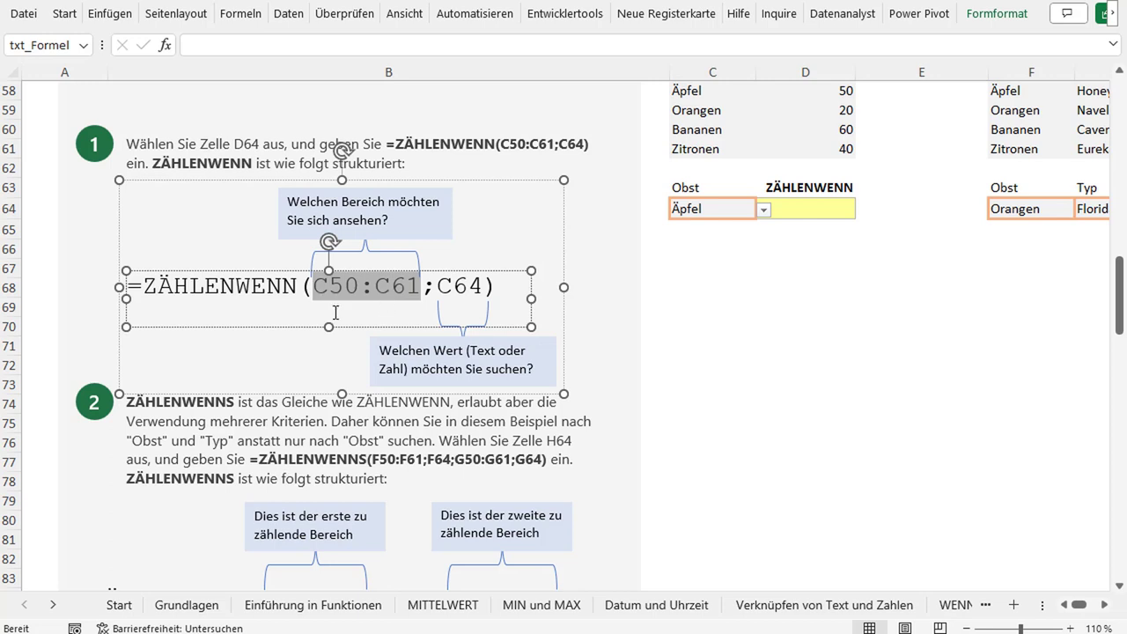
left_click(441, 280)
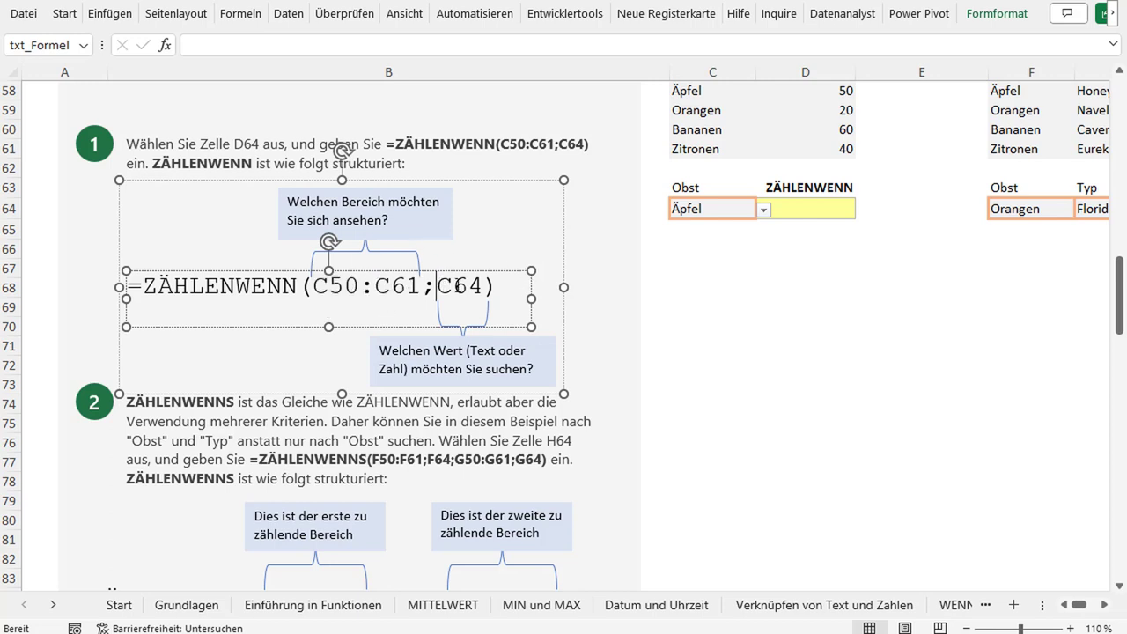
left_click_drag(484, 282, 436, 281)
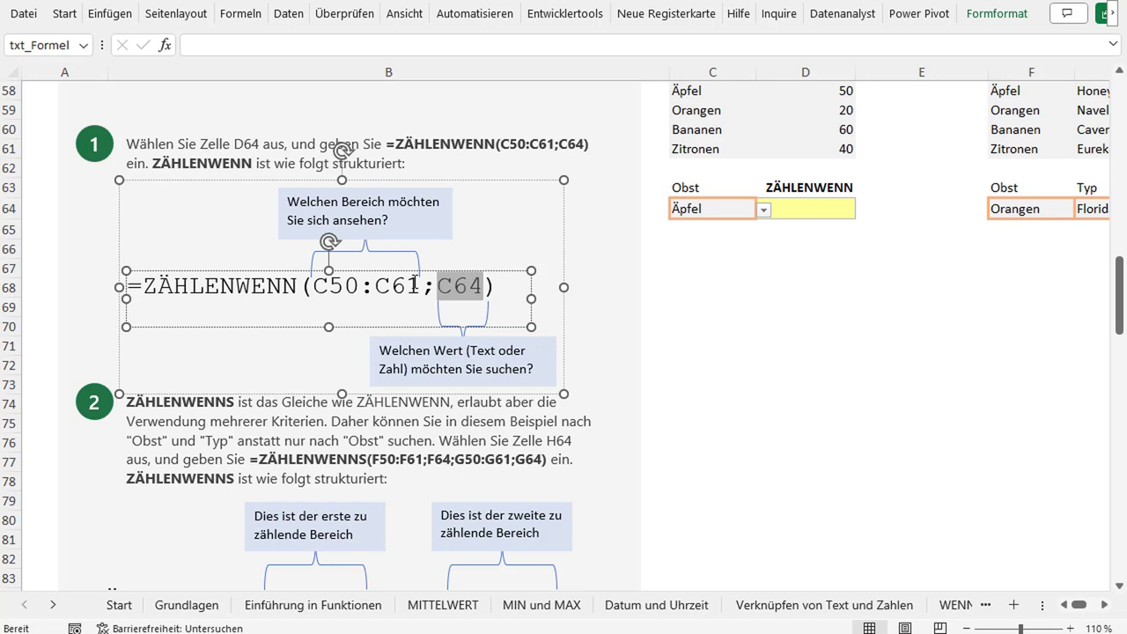
left_click(600, 281)
- Zoom in and point out the Obst and Betrag columns, Äpfel, and the amount in D60
scroll(881, 303, "up", 2)
scroll(899, 307, "up", 1)
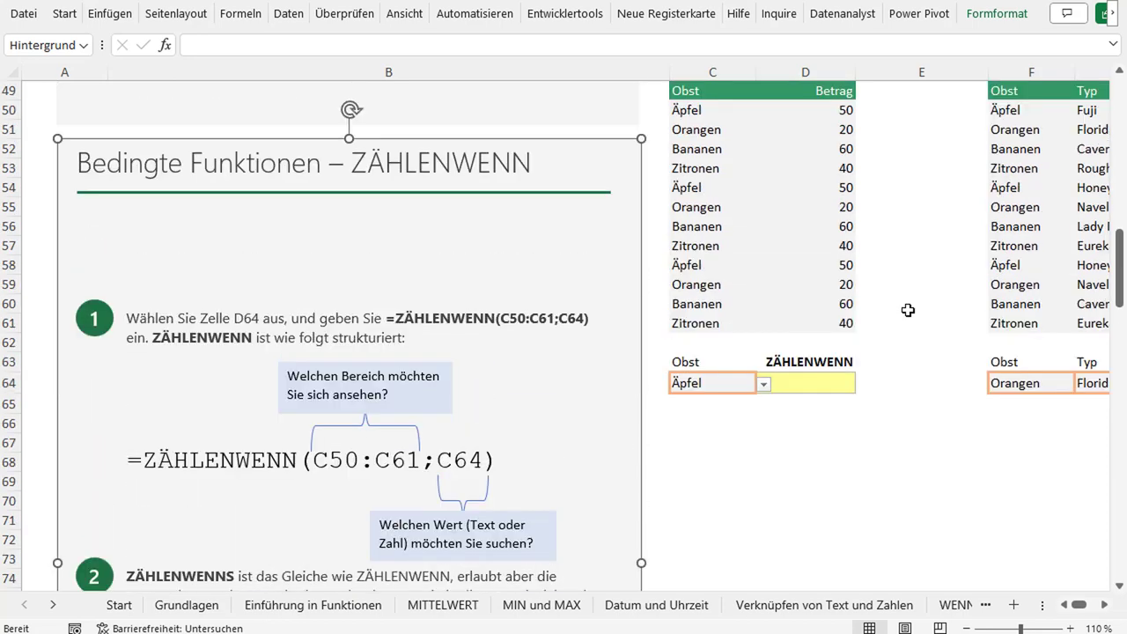
scroll(963, 329, "up", 1)
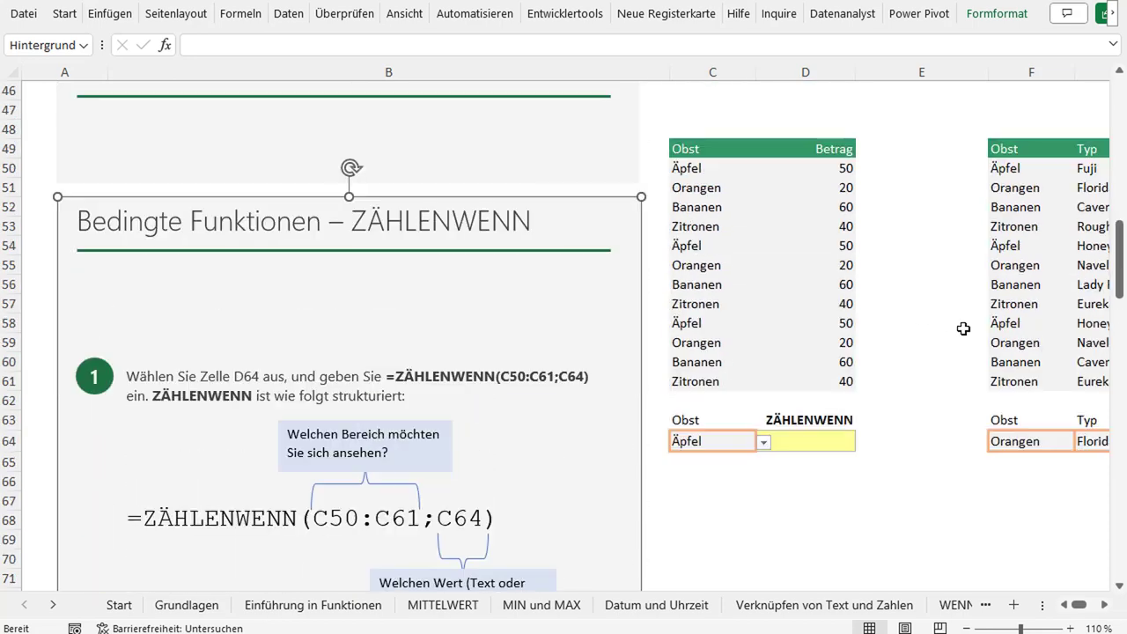
left_click(1070, 629)
scroll(1061, 490, "up", 1)
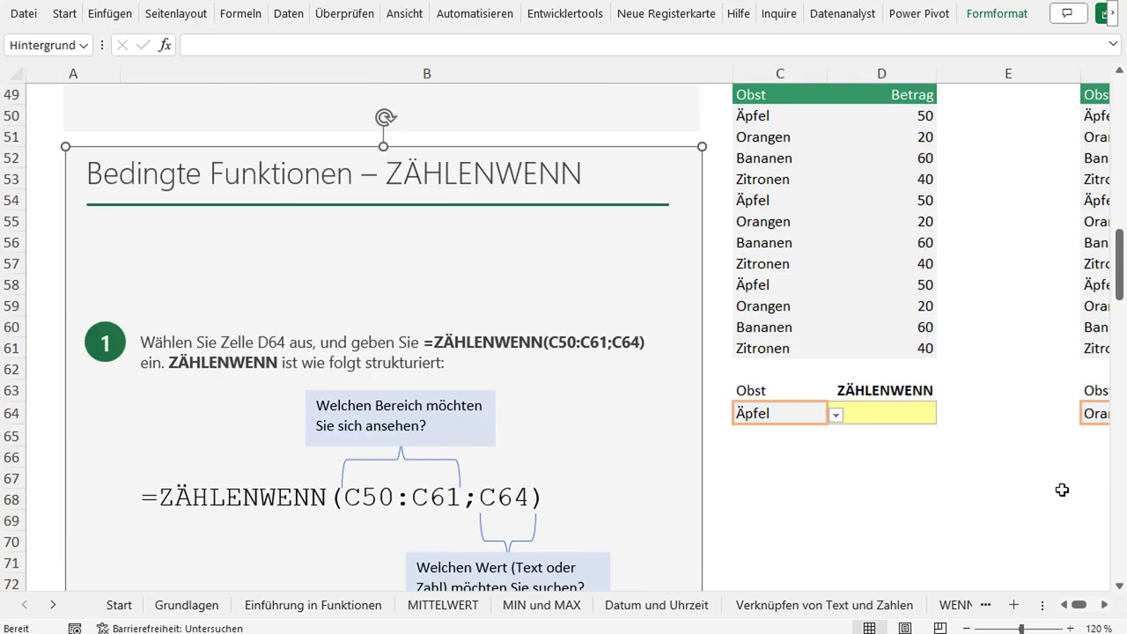
scroll(1062, 490, "up", 1)
left_click(1105, 605)
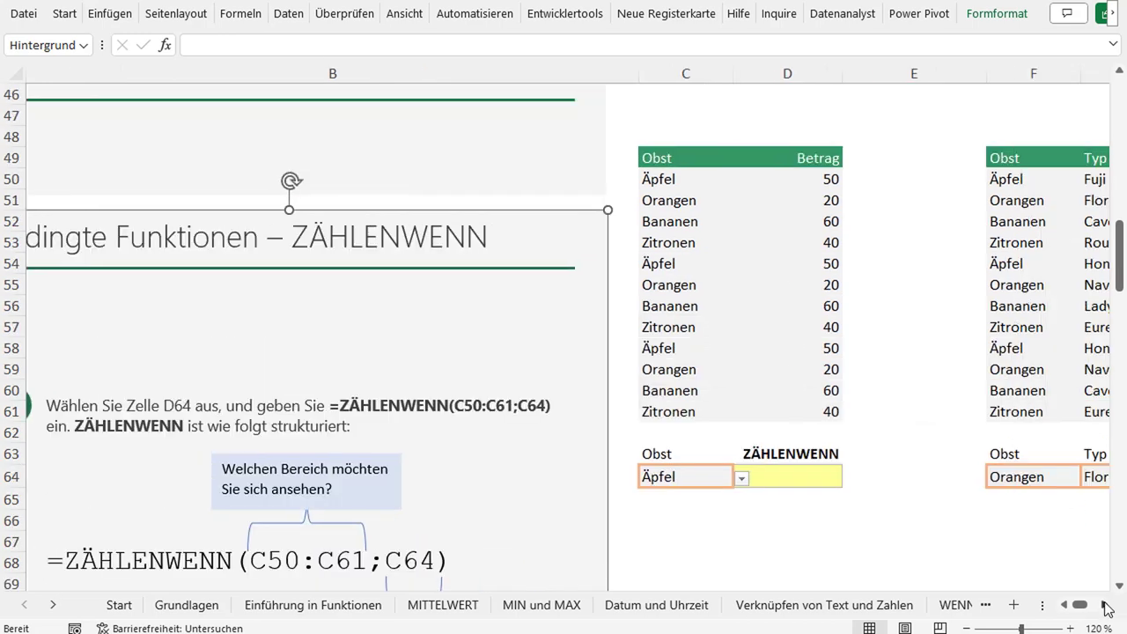
left_click(695, 159)
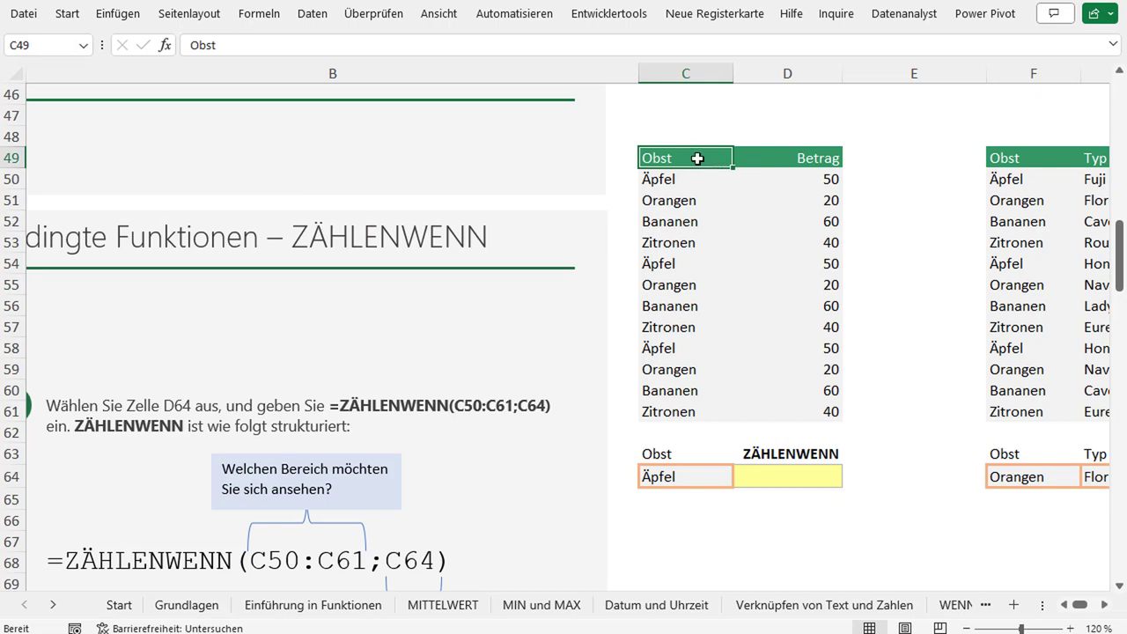
left_click(690, 187)
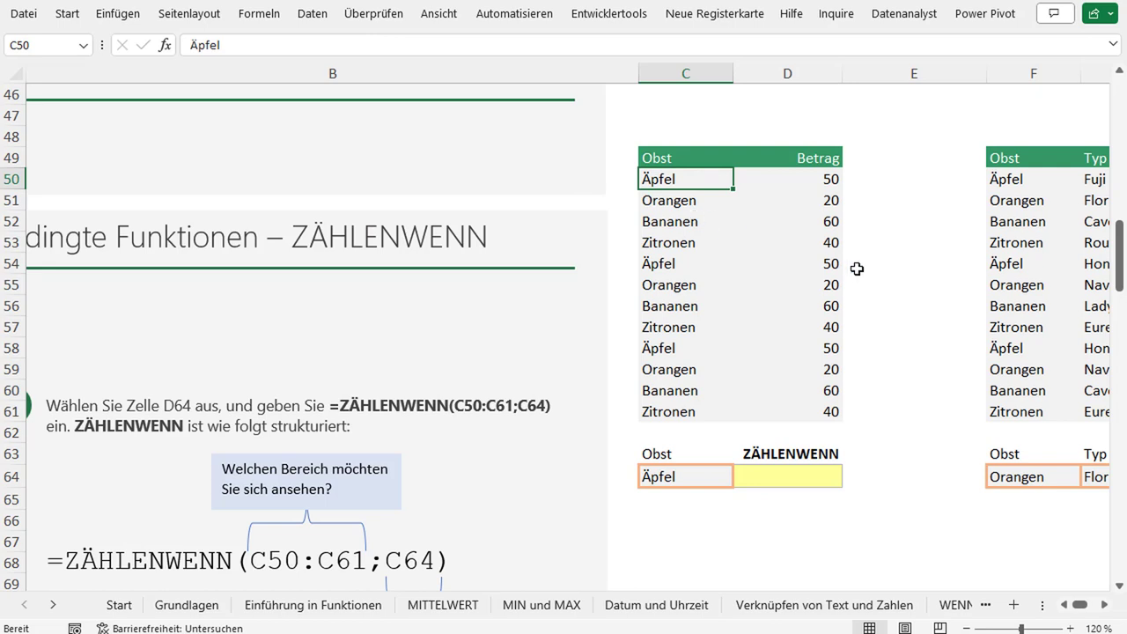
left_click(833, 160)
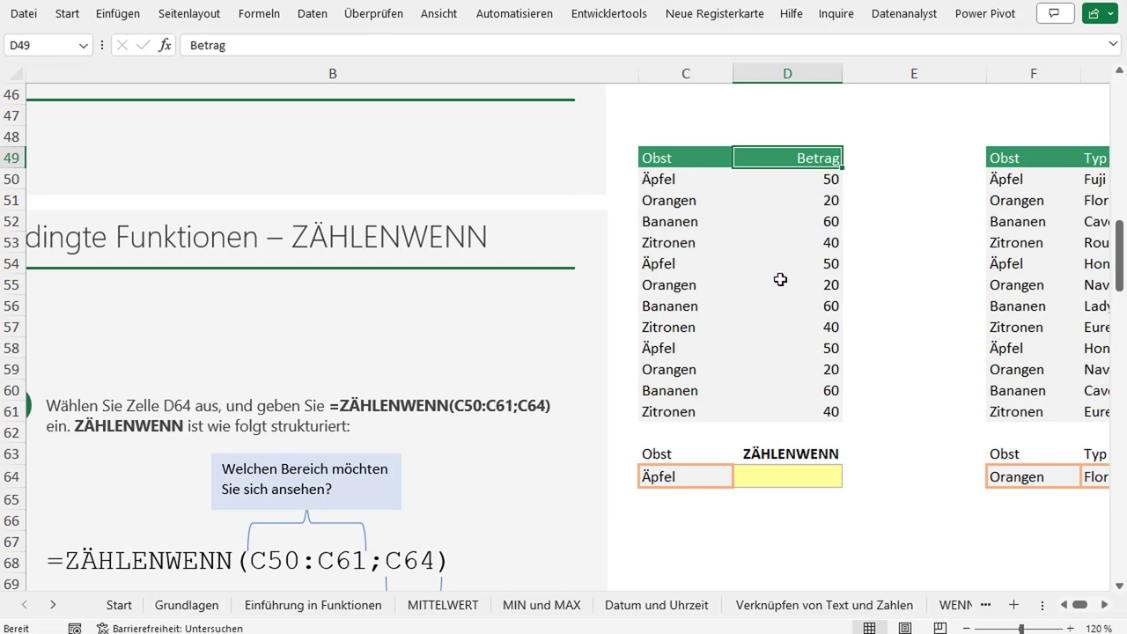
left_click(799, 384)
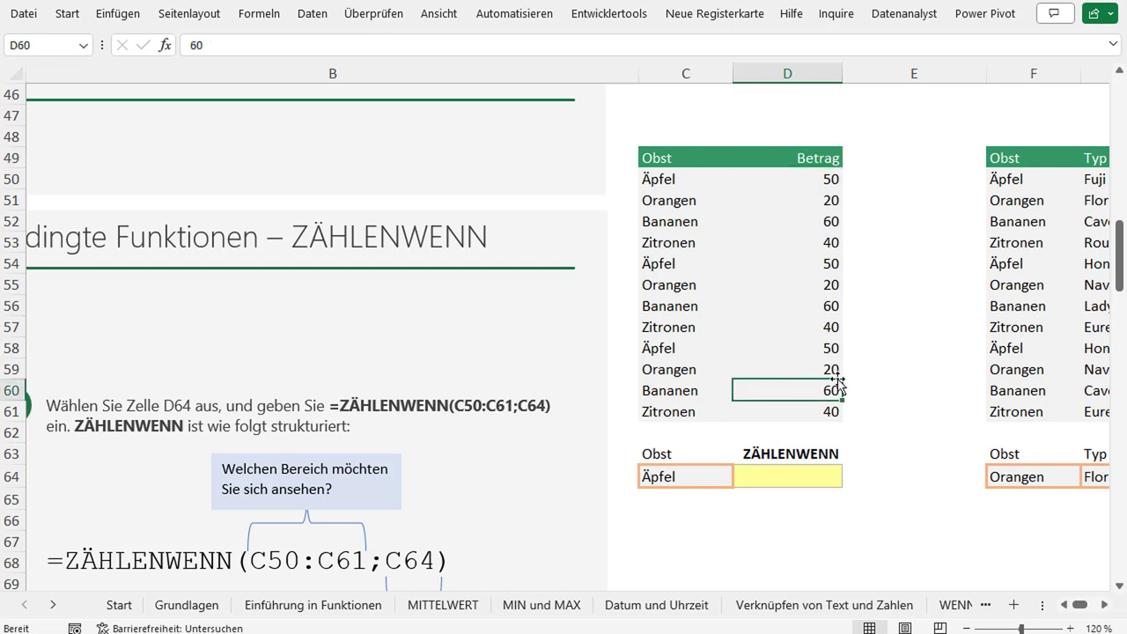
scroll(826, 372, "down", 1)
- In D64, type =Z and accept ZÄHLENWENN from the autocomplete list
left_click(797, 410)
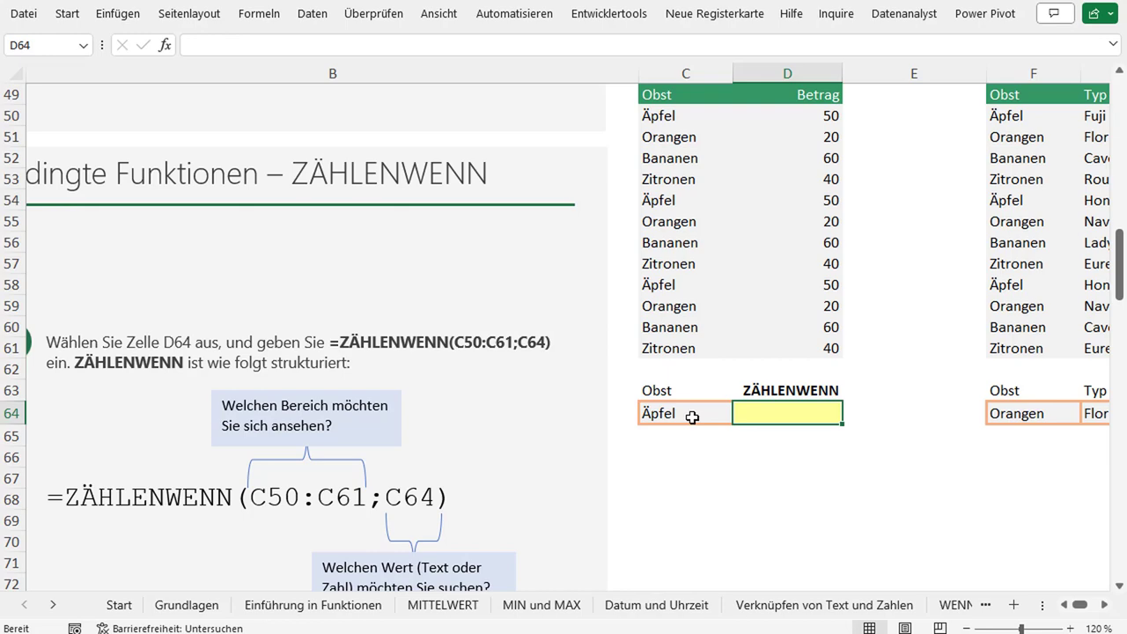
scroll(772, 304, "up", 1)
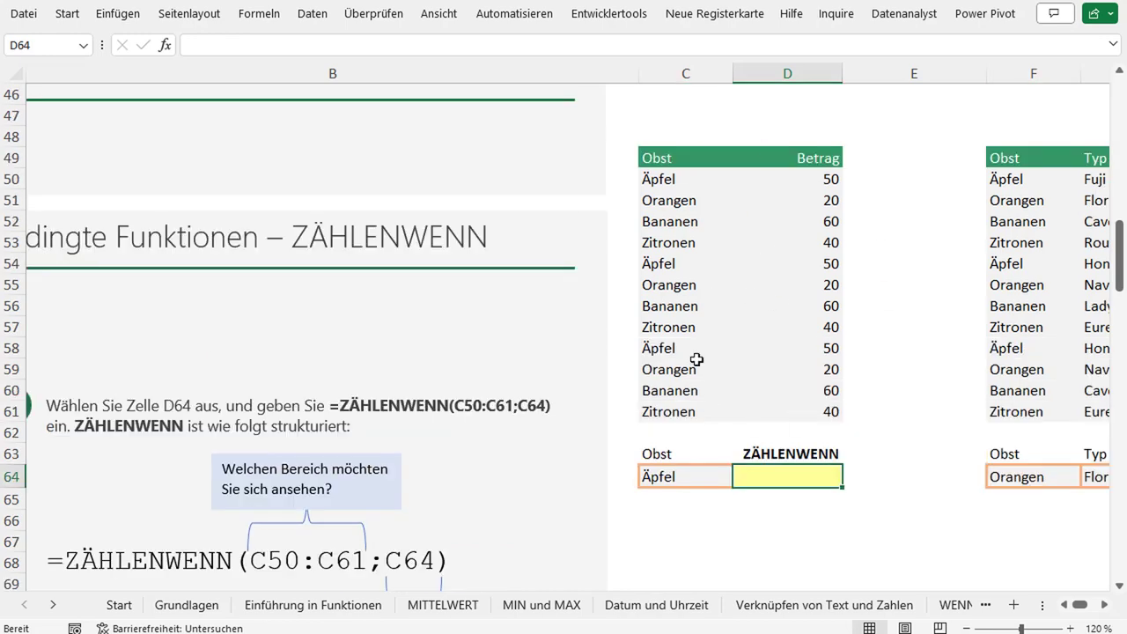
scroll(697, 360, "down", 1)
scroll(346, 445, "down", 1)
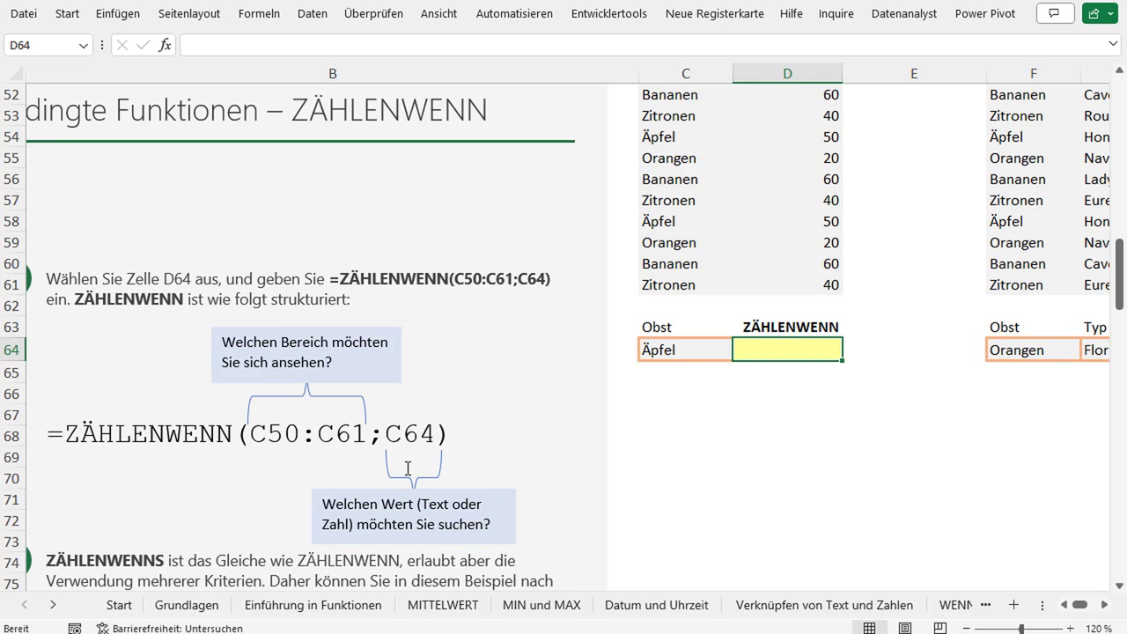
type("=")
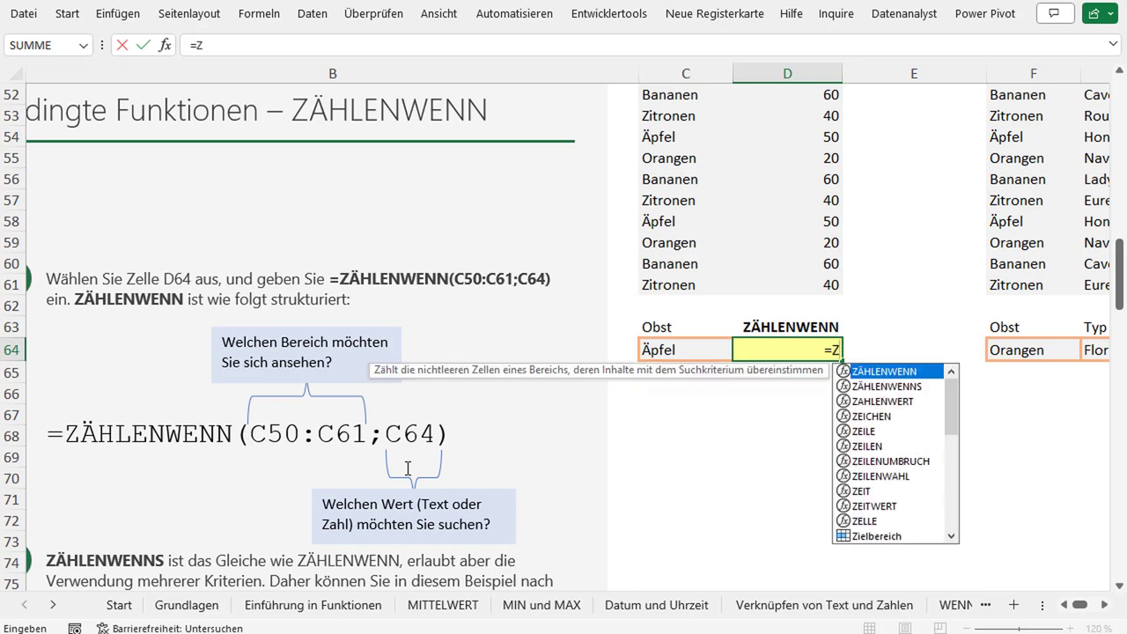
type("Z")
key("Tab")
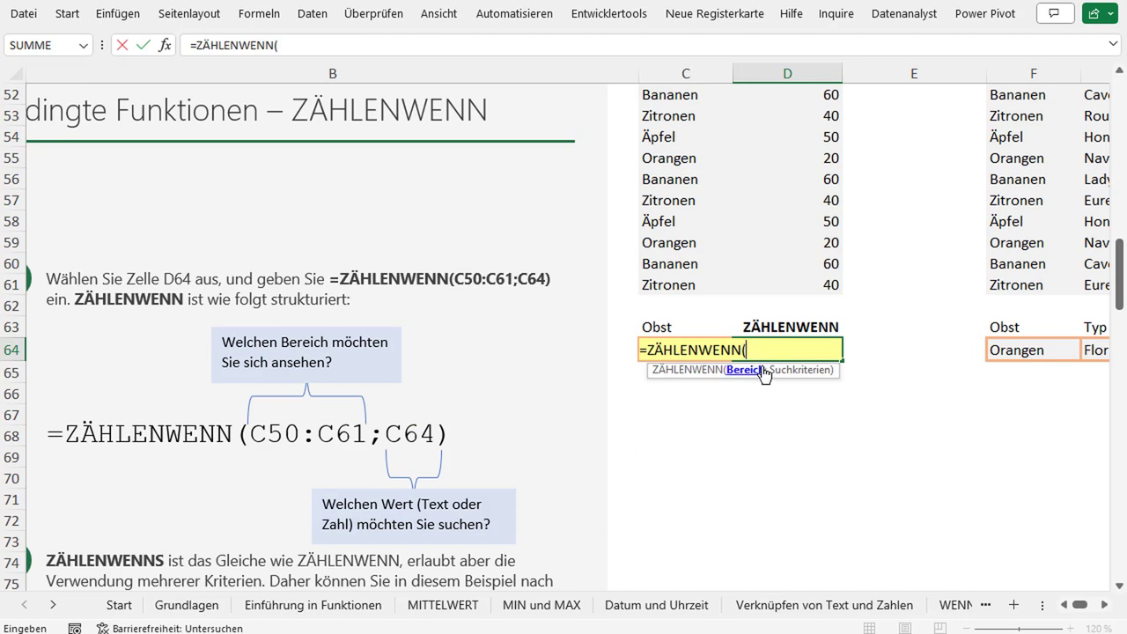
scroll(908, 335, "up", 2)
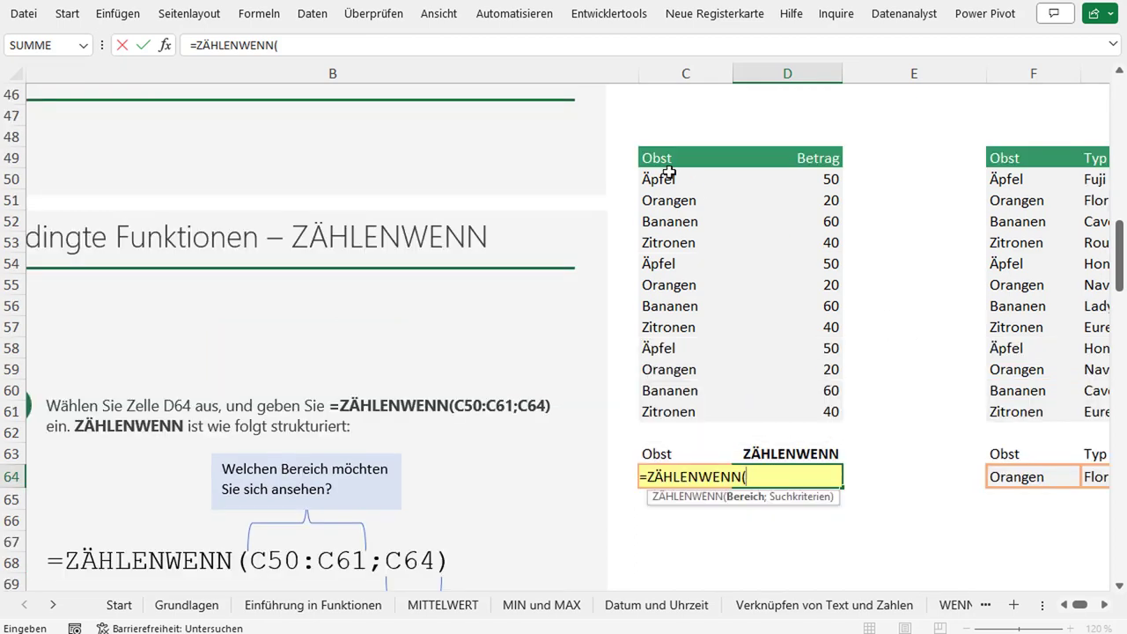
- Finish =ZÄHLENWENN(C50:D61;C64) in D64 so it returns 3 for Äpfel
left_click_drag(665, 181, 797, 410)
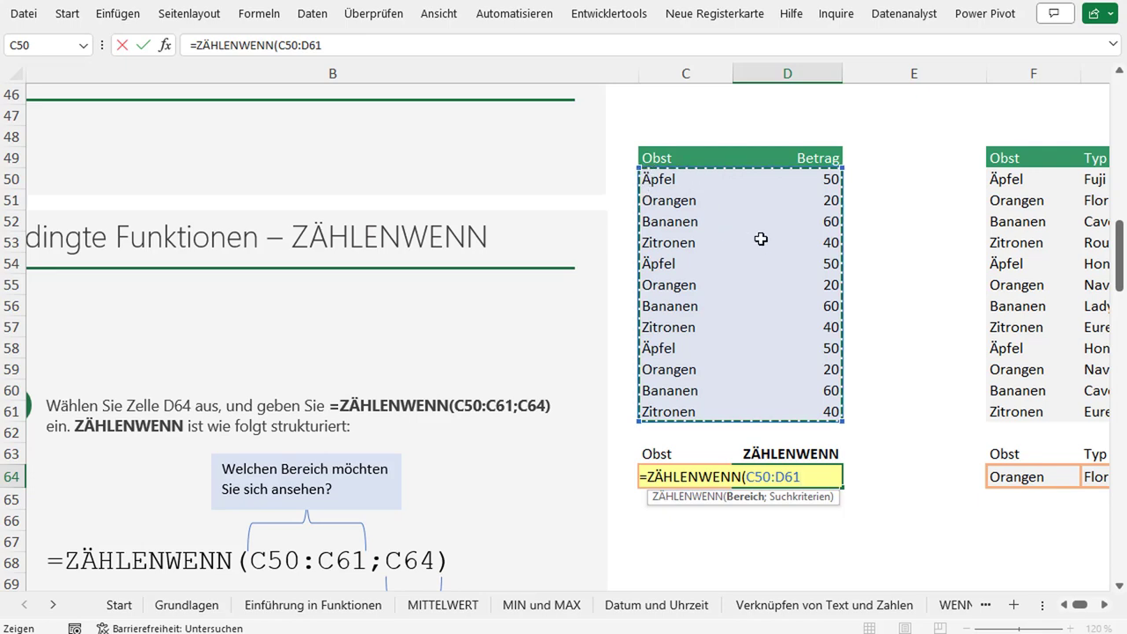
scroll(760, 239, "down", 1)
scroll(726, 139, "up", 1)
type(";")
scroll(788, 364, "down", 1)
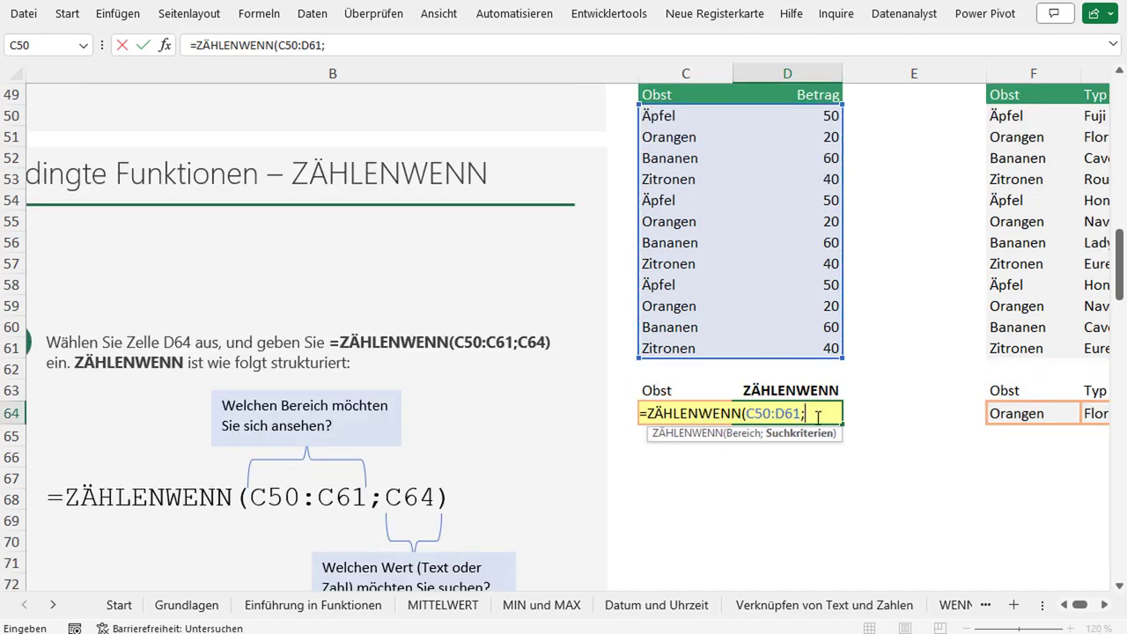
scroll(818, 417, "down", 1)
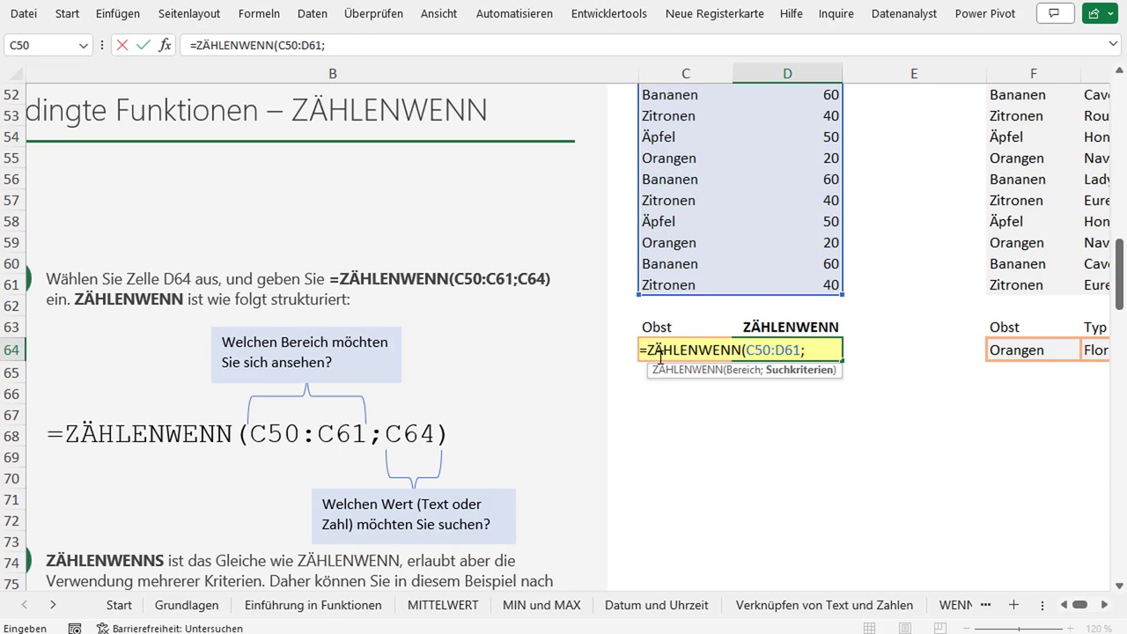
type("C")
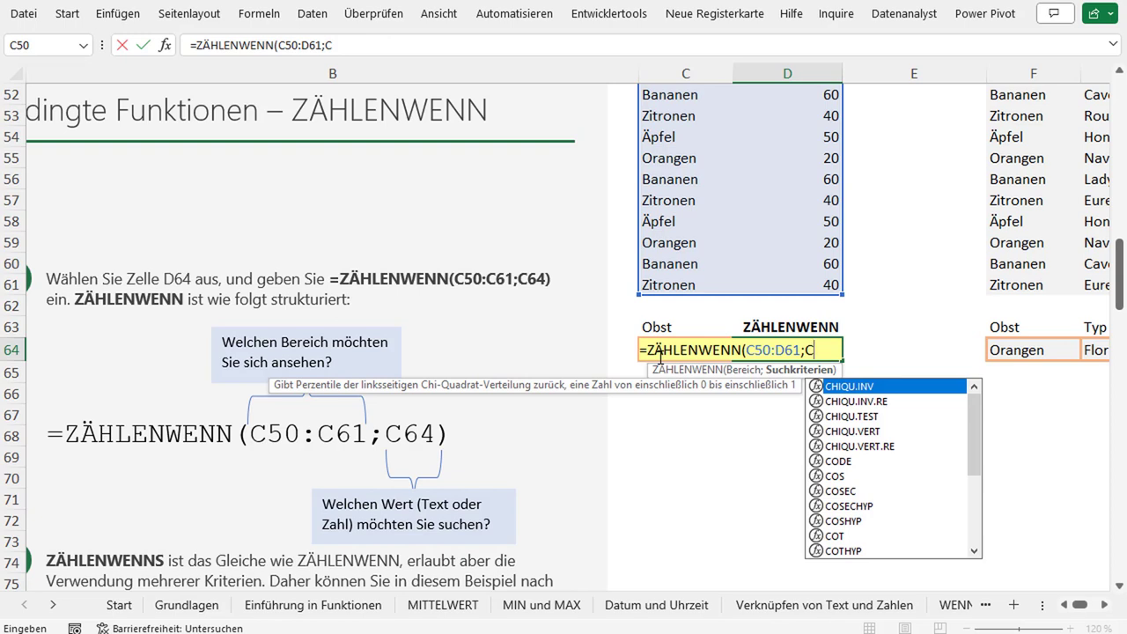
type("64")
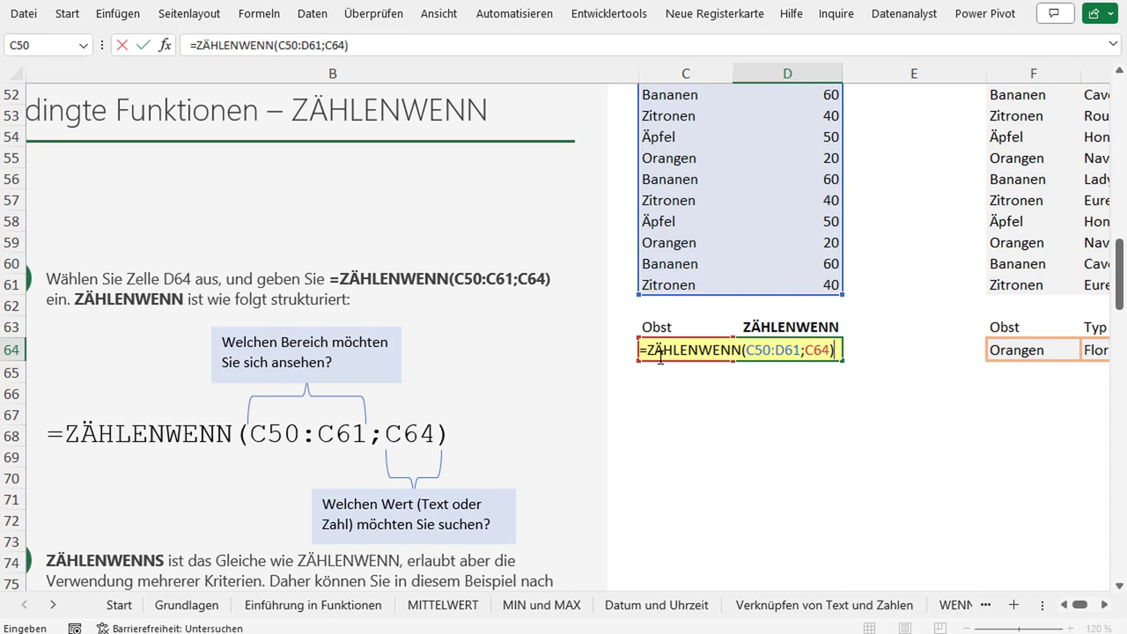
key("Return")
key("Up")
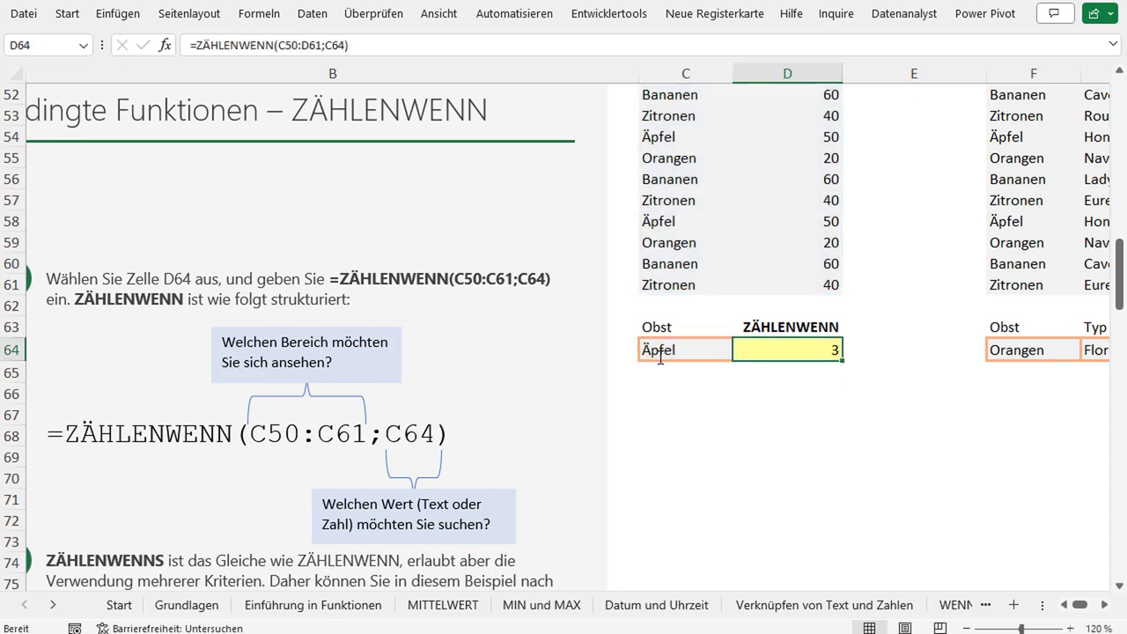
- Point out the three Äpfel entries, then set the C64 criterion to Orangen, then Bananen
scroll(823, 430, "up", 1)
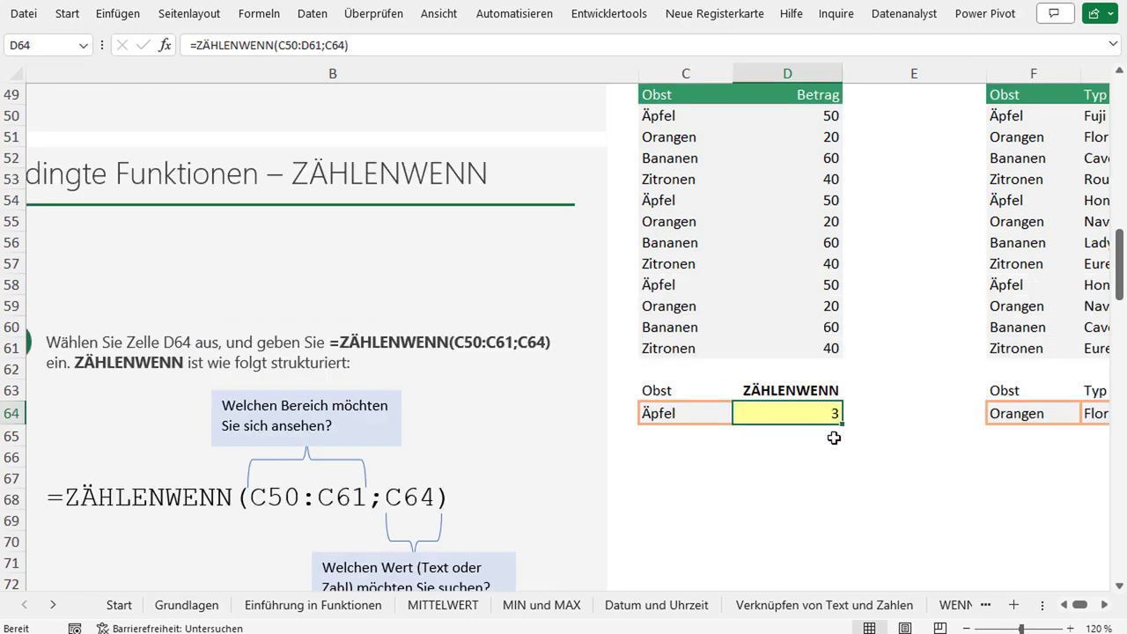
scroll(887, 428, "up", 1)
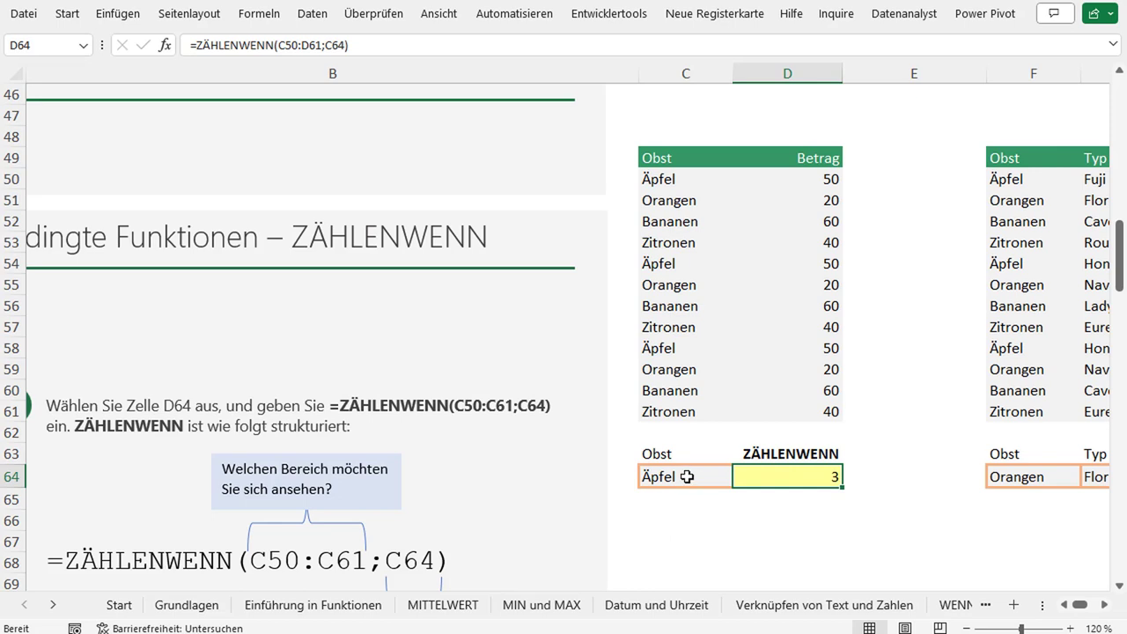
left_click(662, 183)
left_click(676, 269)
left_click(679, 348)
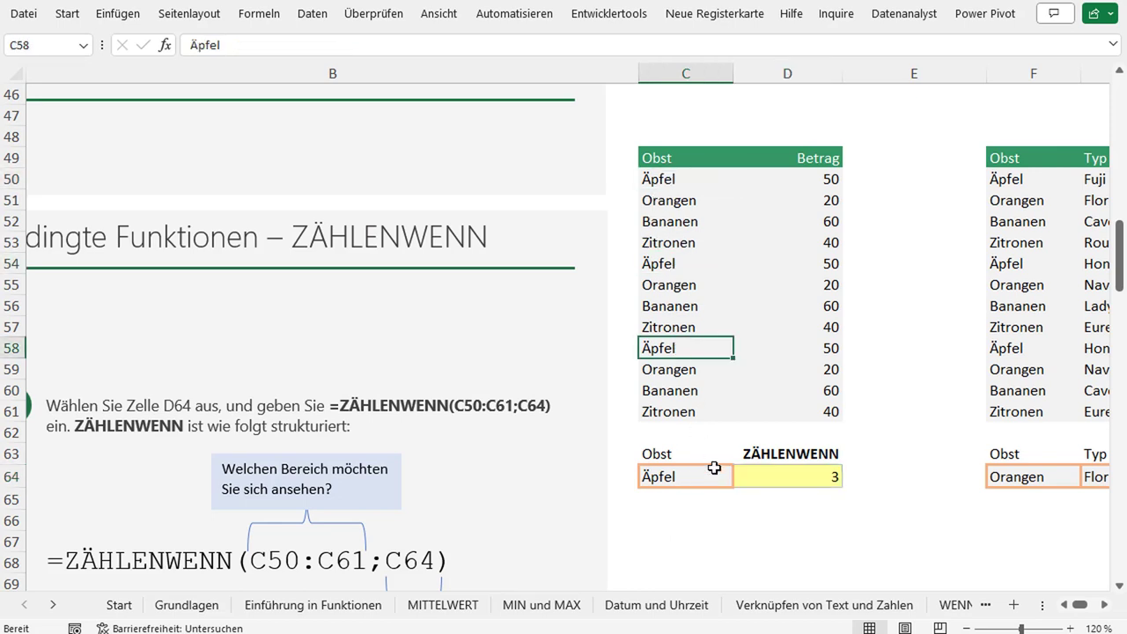
left_click(714, 474)
left_click(740, 479)
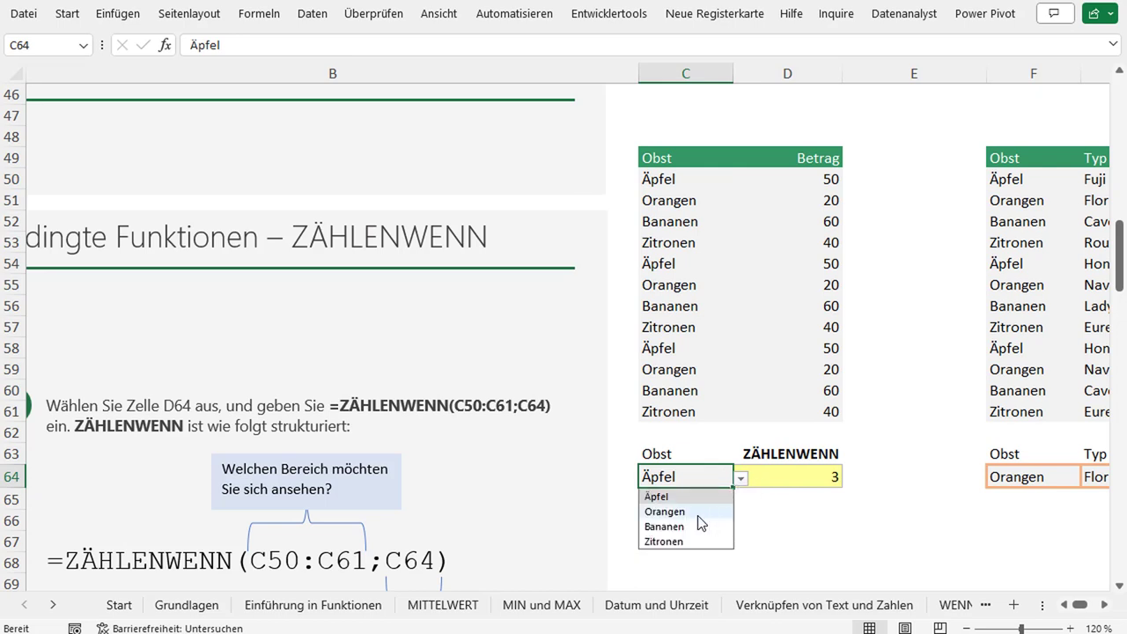
left_click(700, 514)
left_click(740, 478)
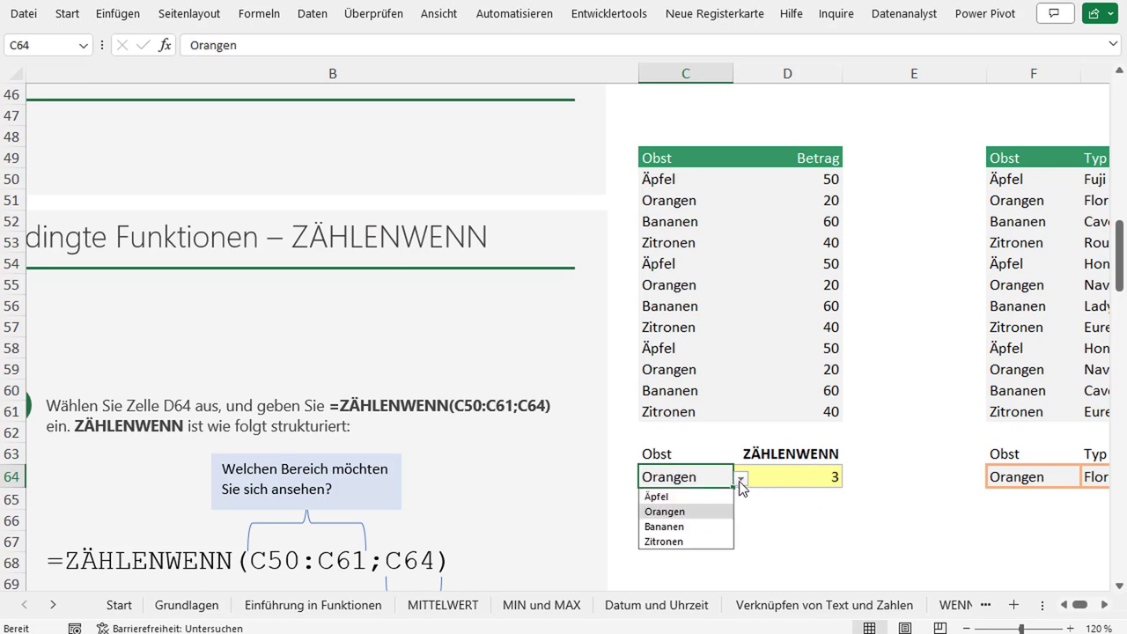
left_click(688, 528)
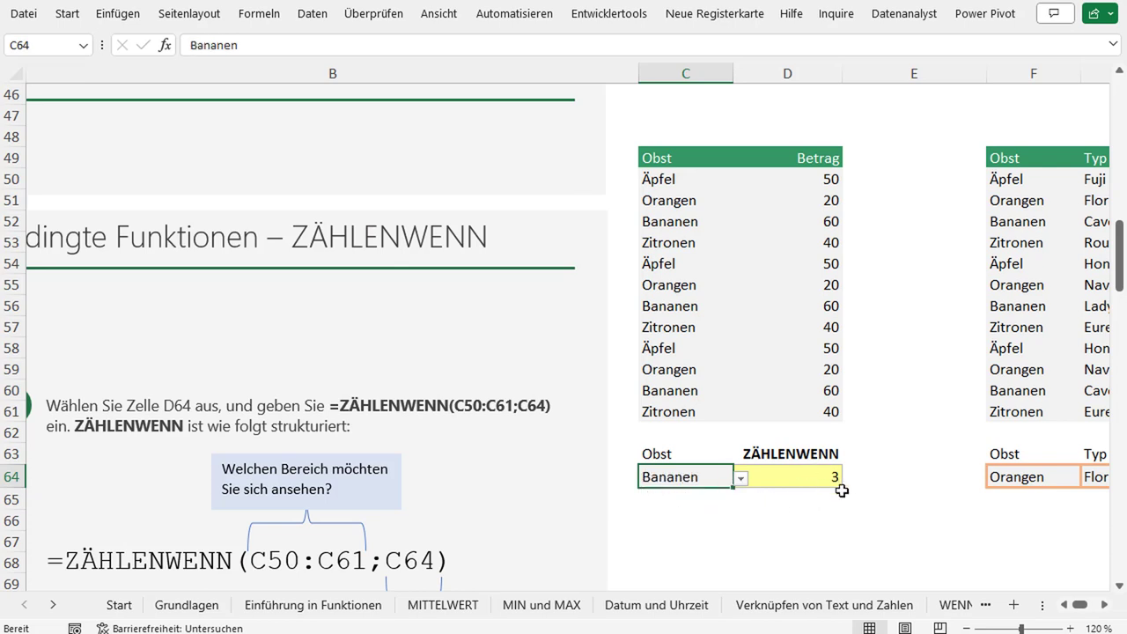
- Delete Bananen from C52 and check that D64 now returns 2
left_click(675, 264)
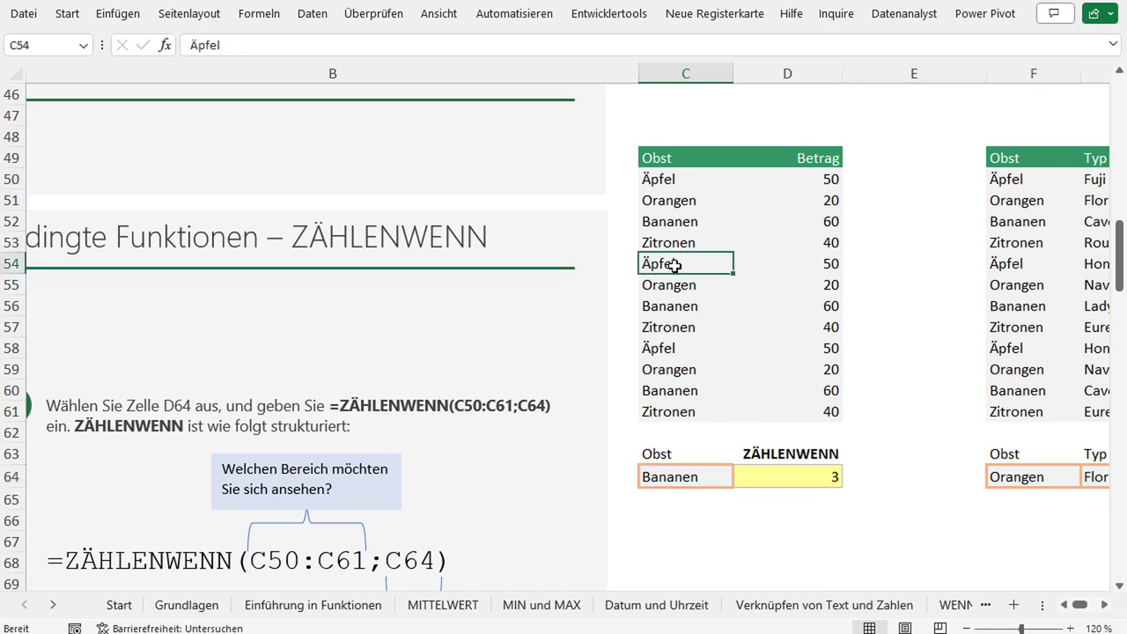
left_click(669, 220)
key("Delete")
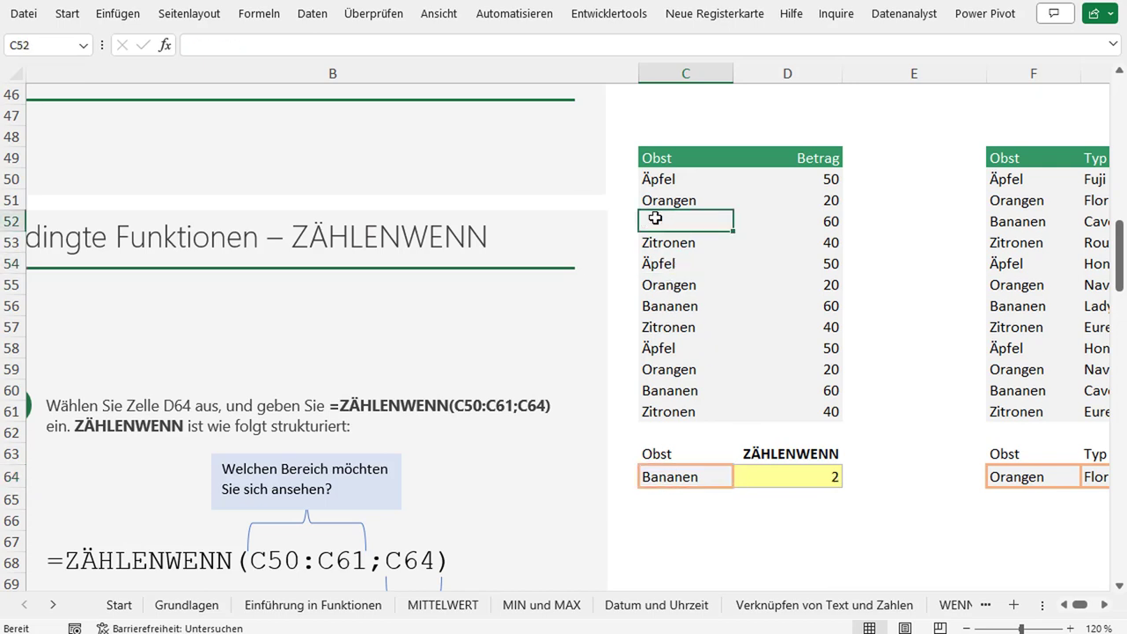
scroll(786, 471, "down", 1)
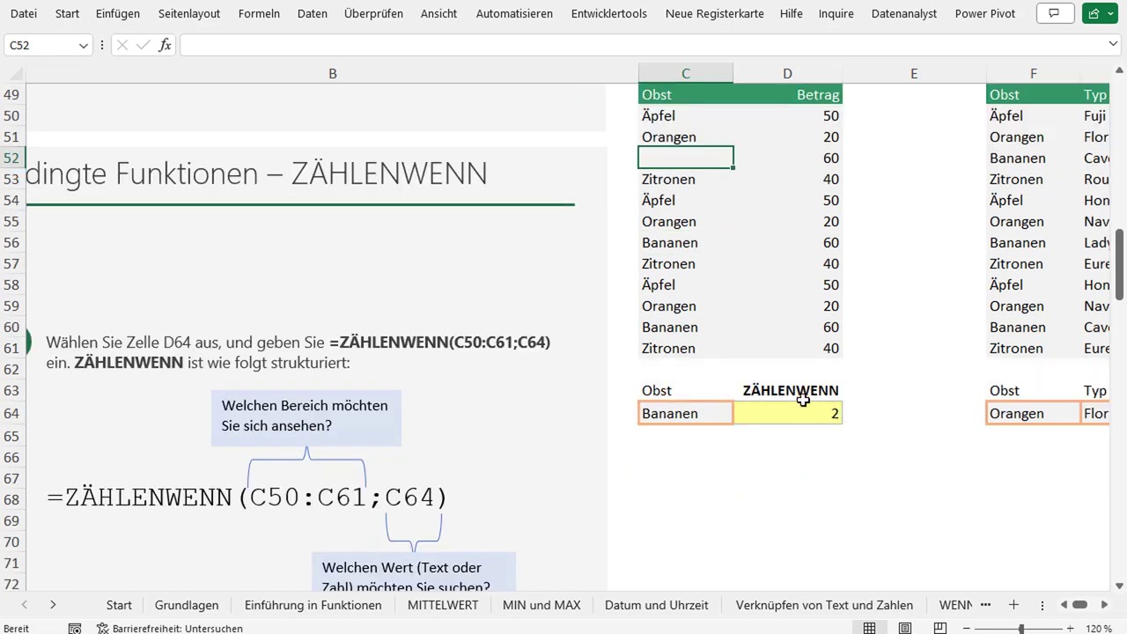
left_click(803, 411)
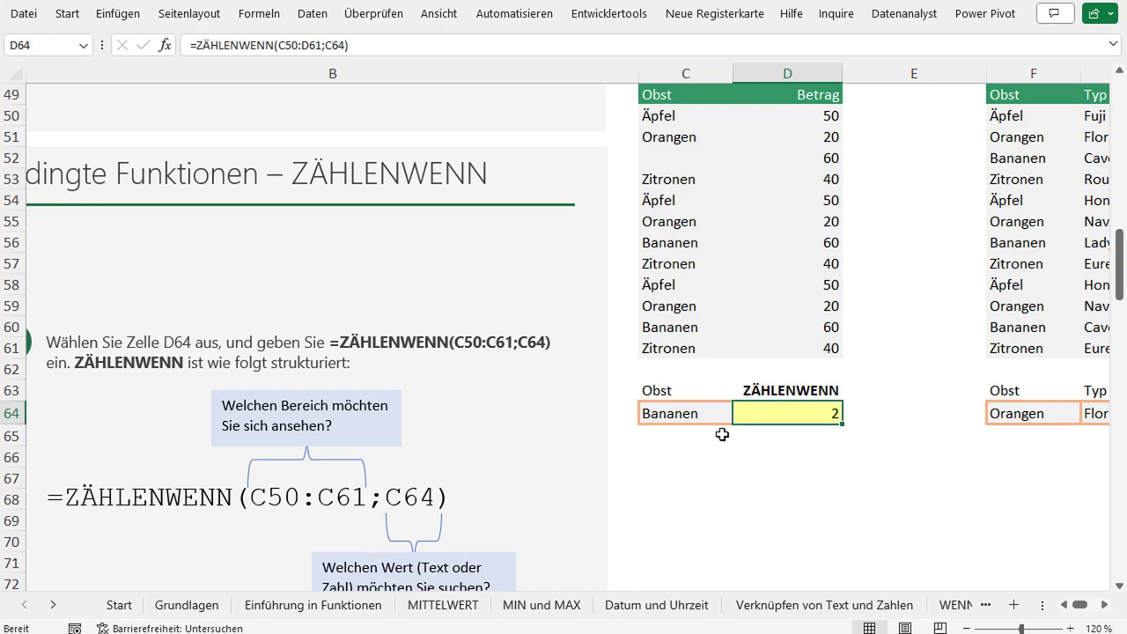
scroll(709, 471, "down", 1)
scroll(706, 473, "down", 2)
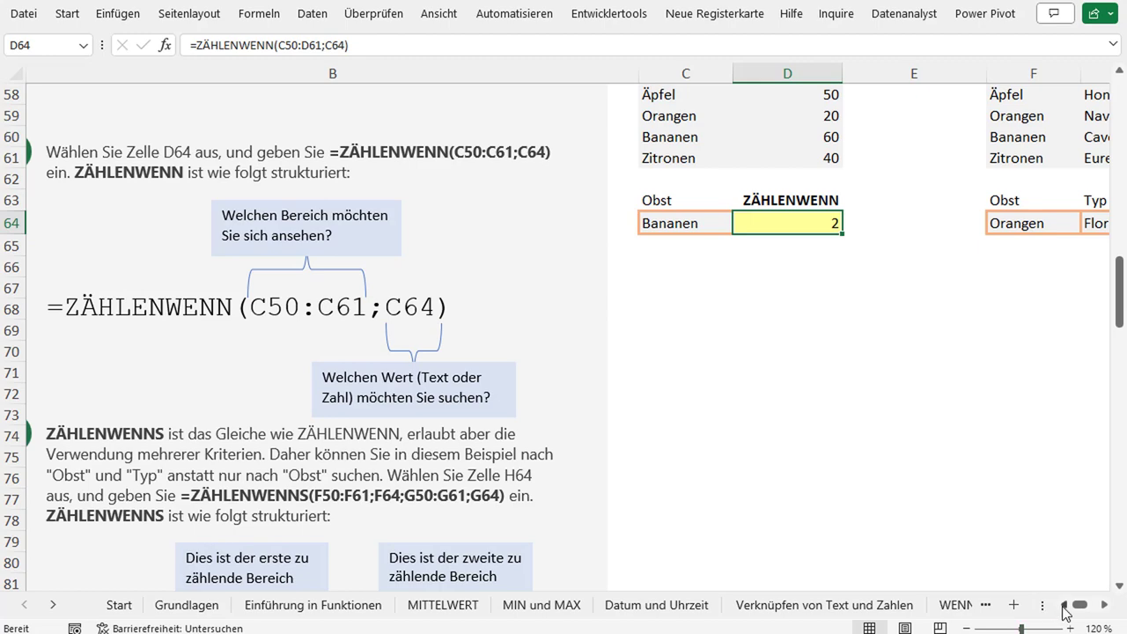
left_click(1064, 605)
scroll(775, 465, "down", 2)
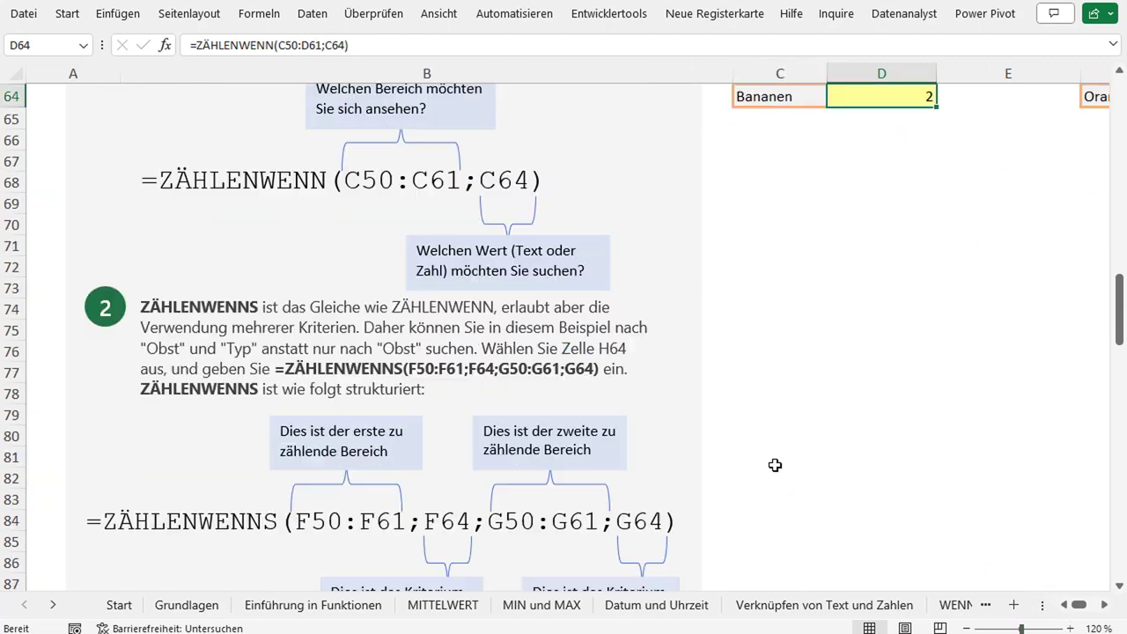
scroll(702, 469, "down", 1)
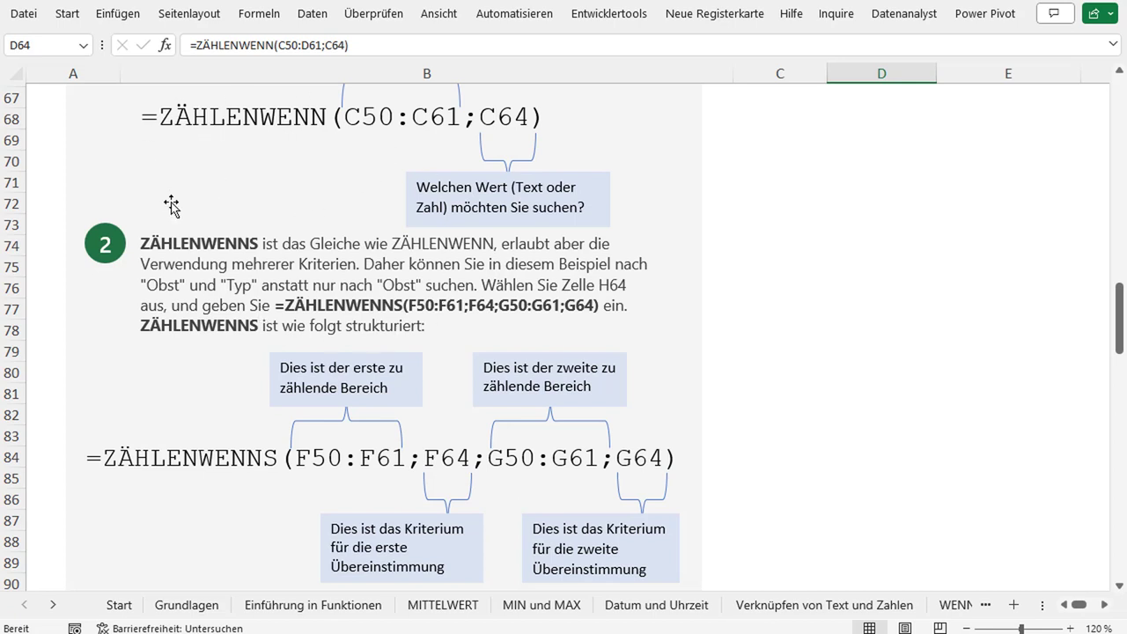
left_click(254, 246)
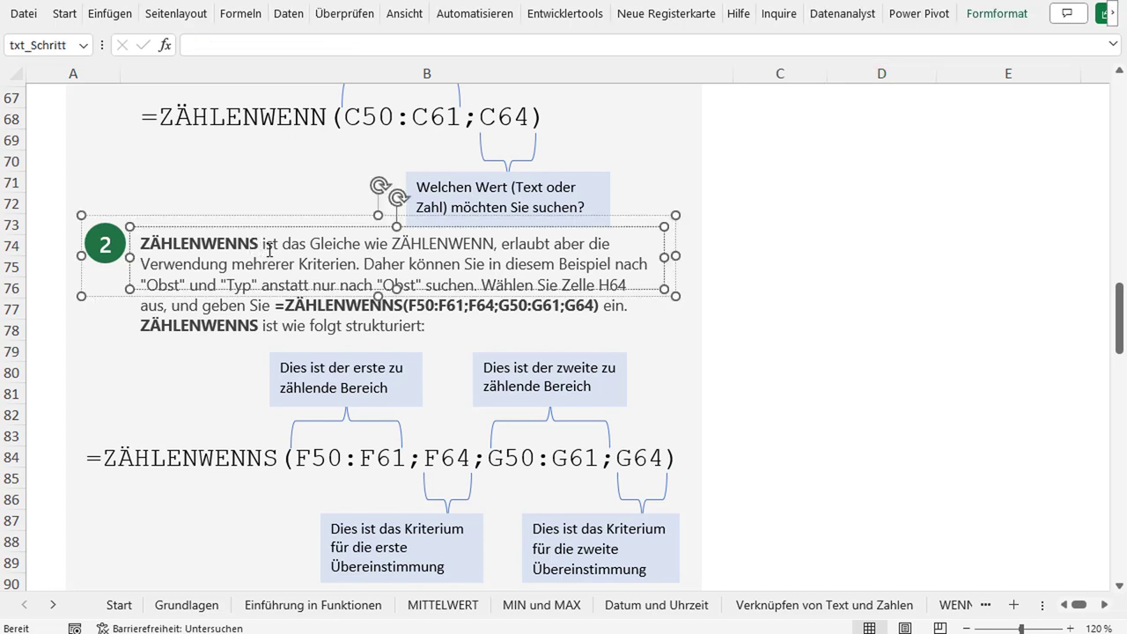
left_click(747, 288)
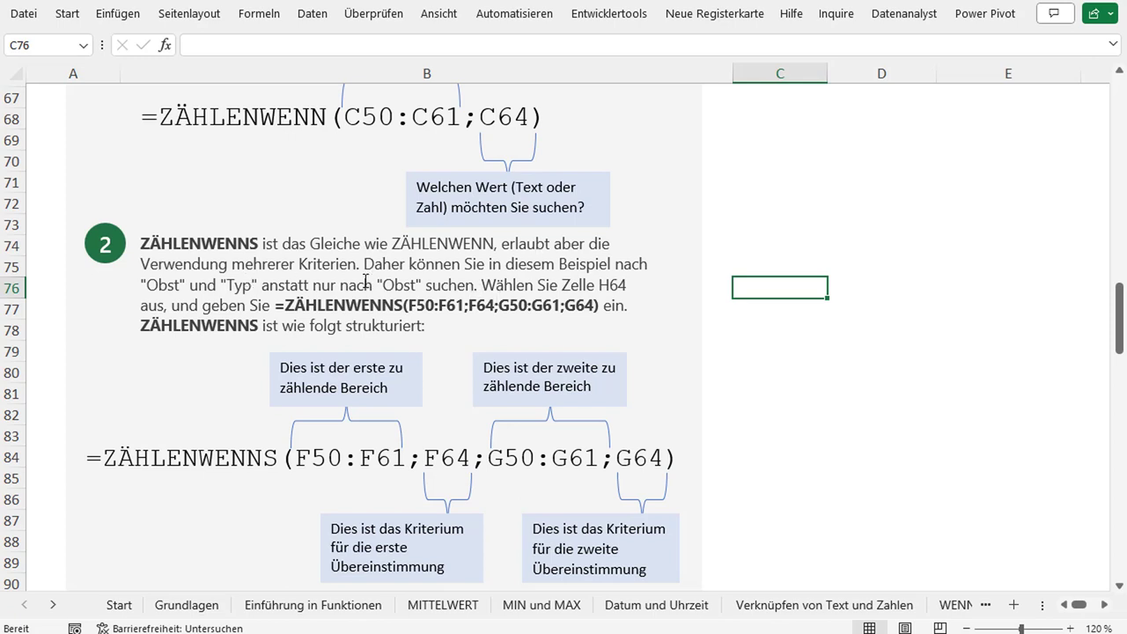
scroll(580, 378, "down", 1)
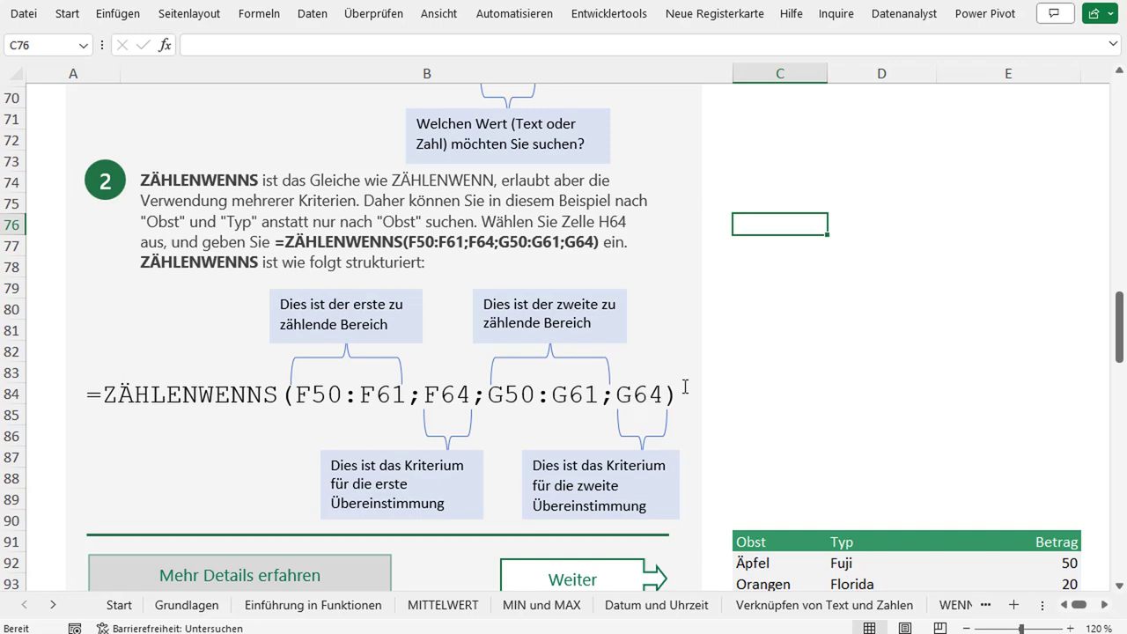
scroll(834, 445, "up", 3)
scroll(834, 445, "up", 5)
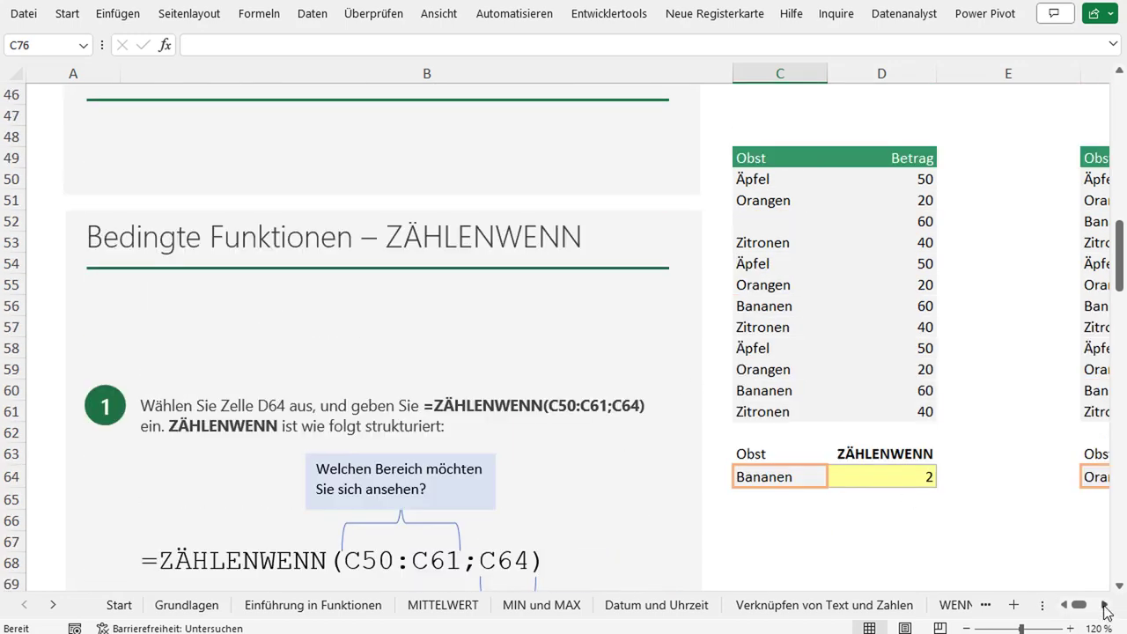
left_click(1104, 605)
left_click(1104, 605)
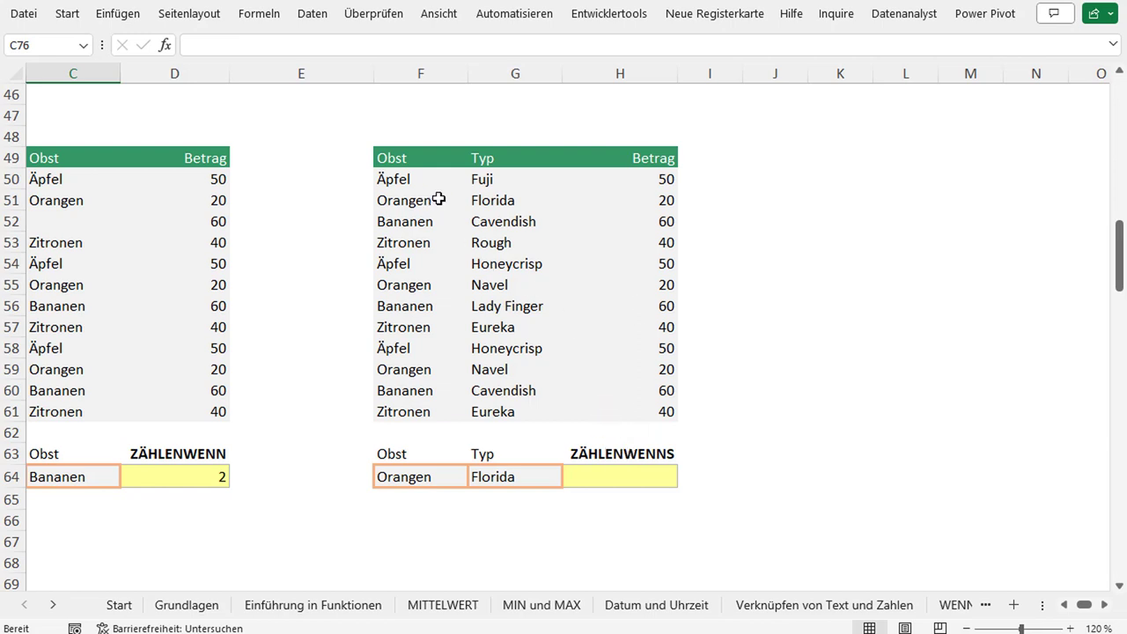
left_click(502, 161)
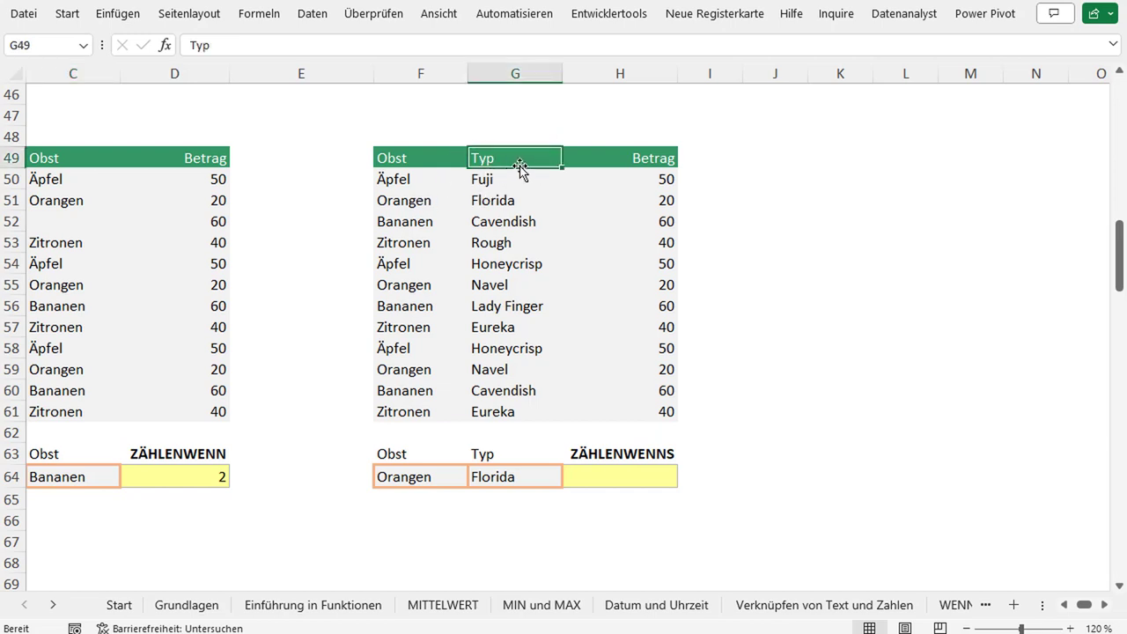
left_click_drag(515, 182, 515, 414)
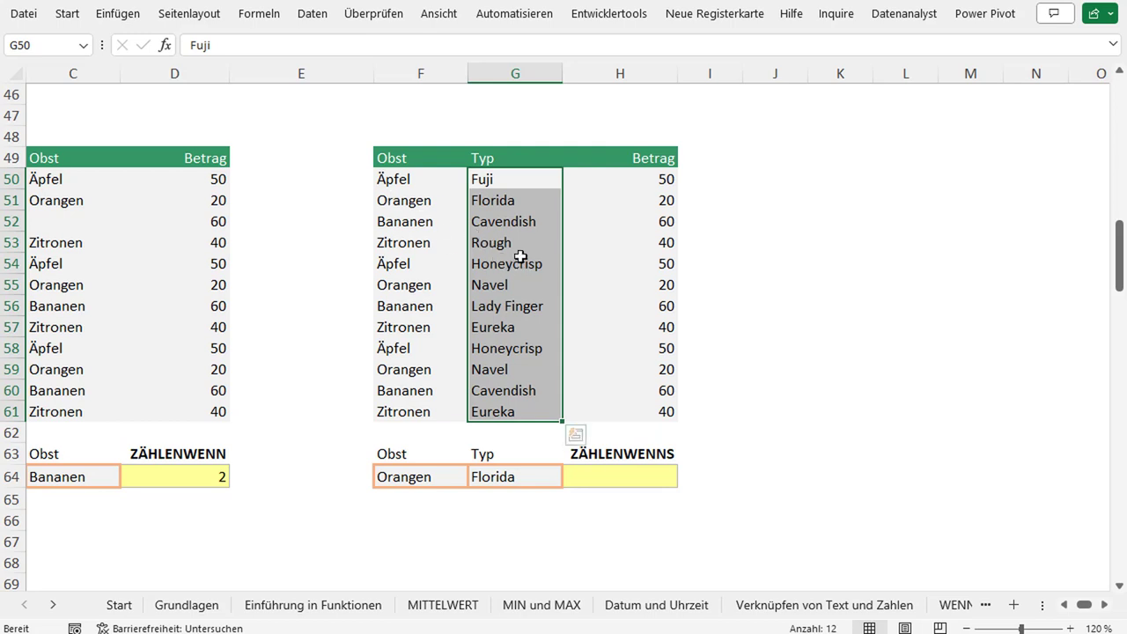
left_click(622, 249)
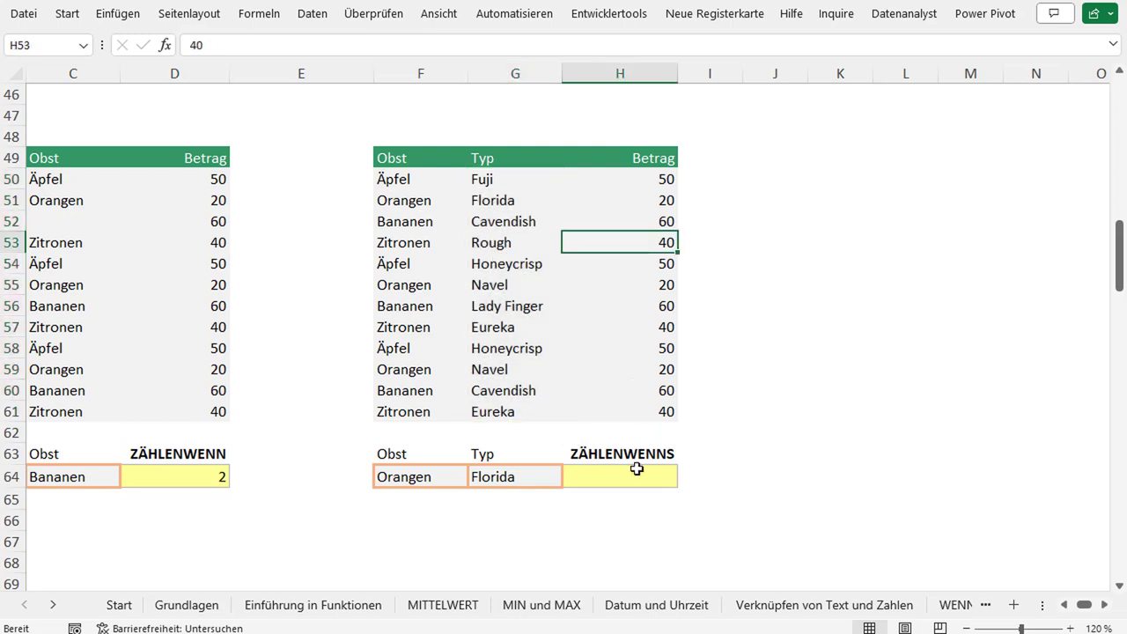
scroll(638, 459, "down", 1)
left_click(626, 414)
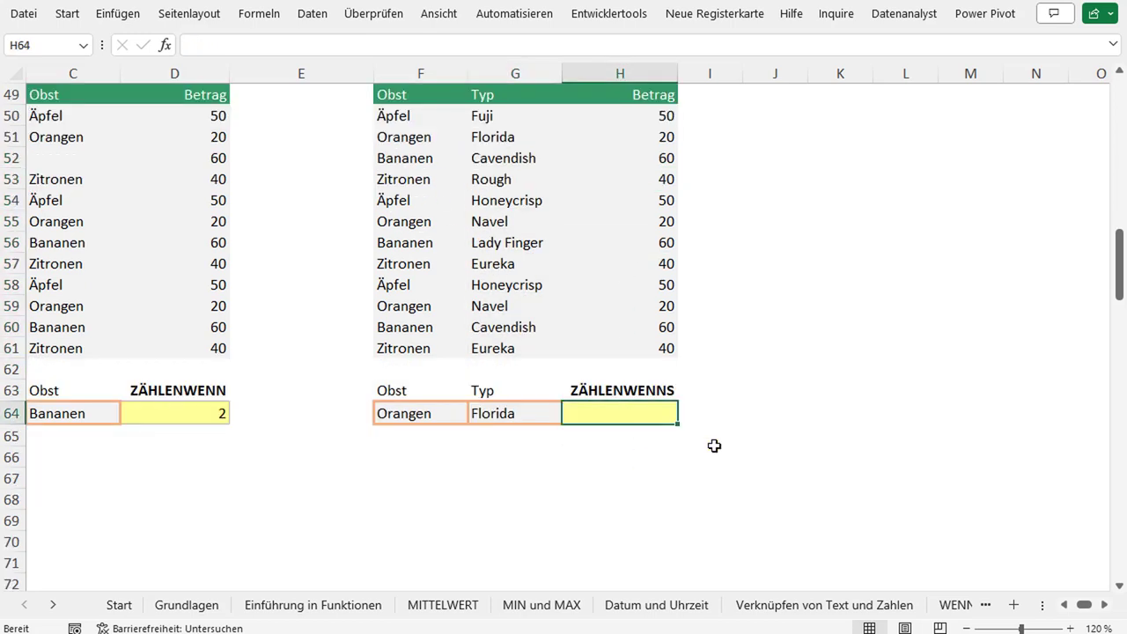
scroll(714, 446, "up", 1)
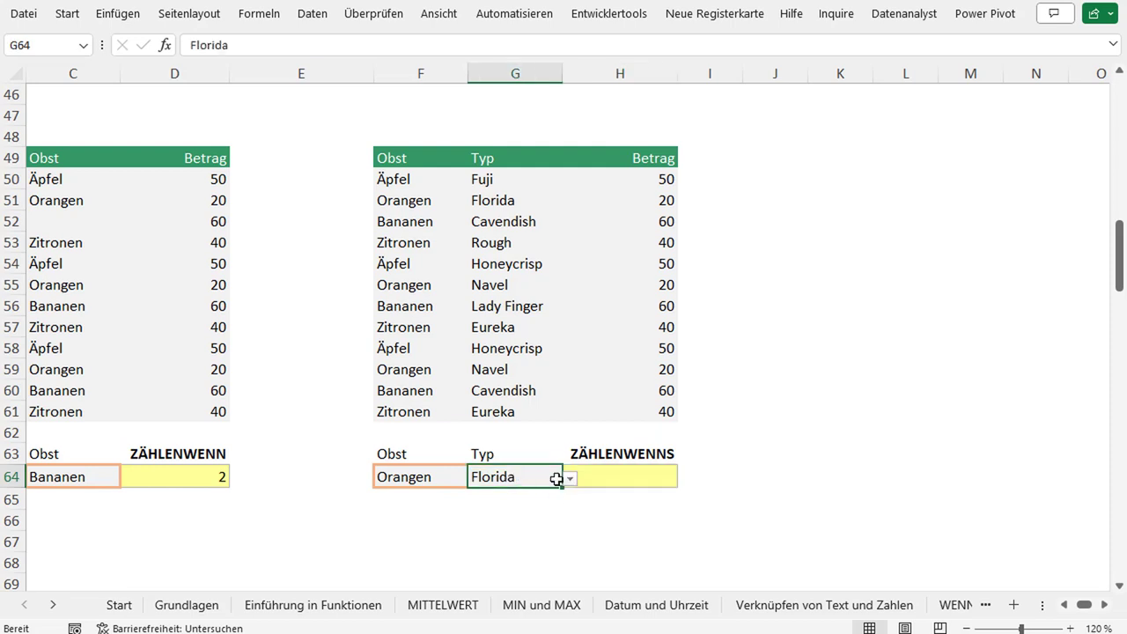
left_click(510, 481)
left_click(605, 486)
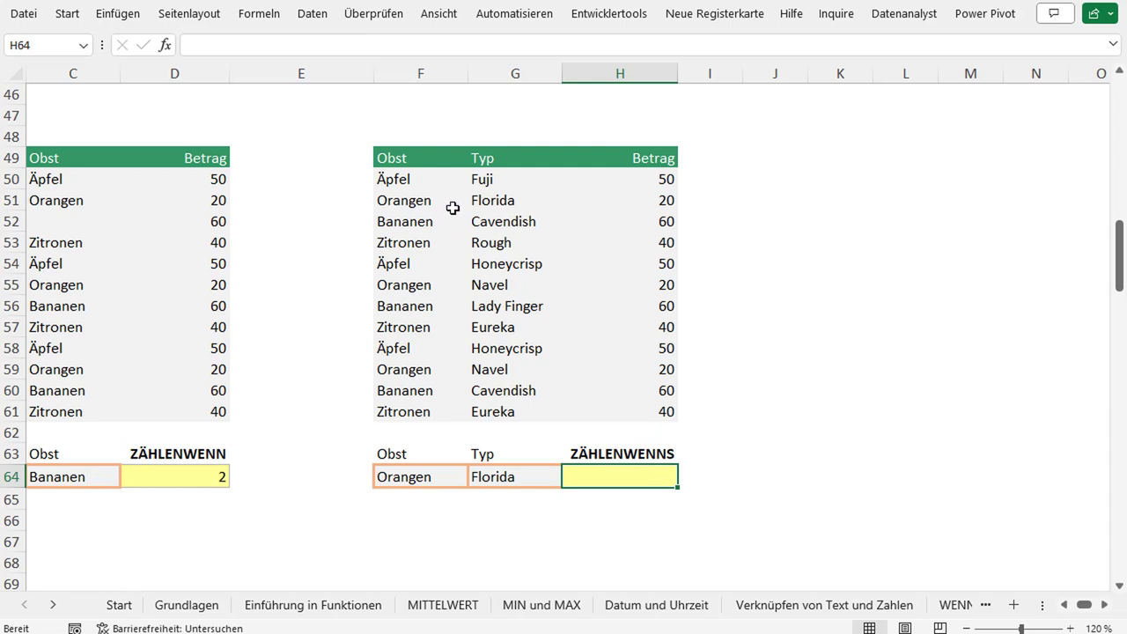
left_click(439, 201)
left_click_drag(480, 199, 442, 200)
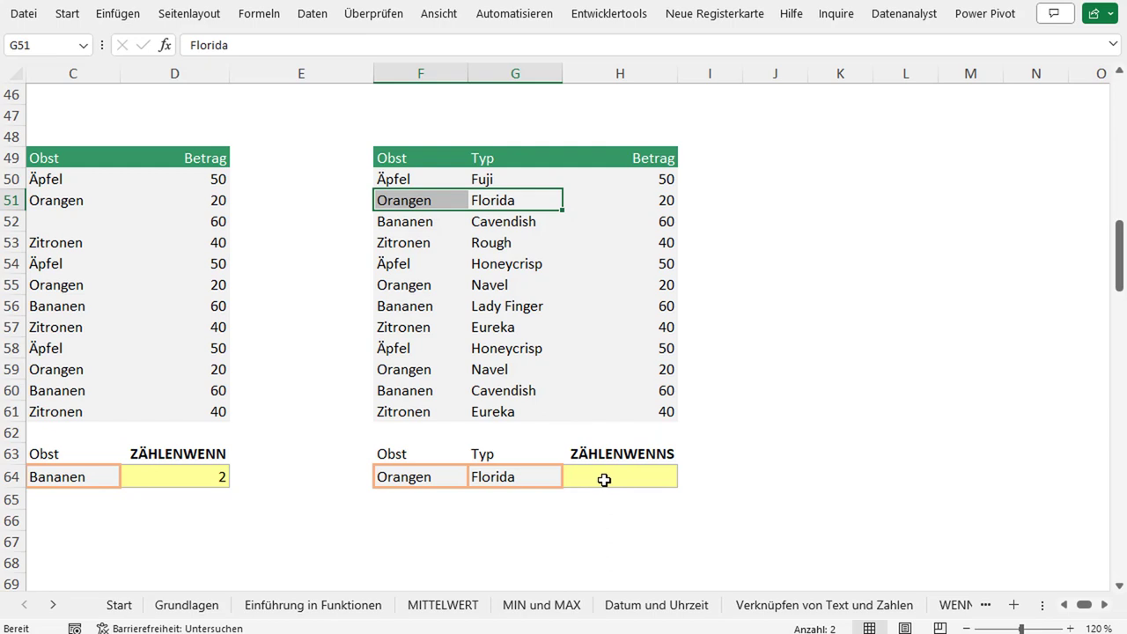
- Enter =ZÄHLENWENNS(F50:F61;F64;G50:G61;G64) in H64, returning 1 for Orangen Florida
left_click(605, 480)
type("=")
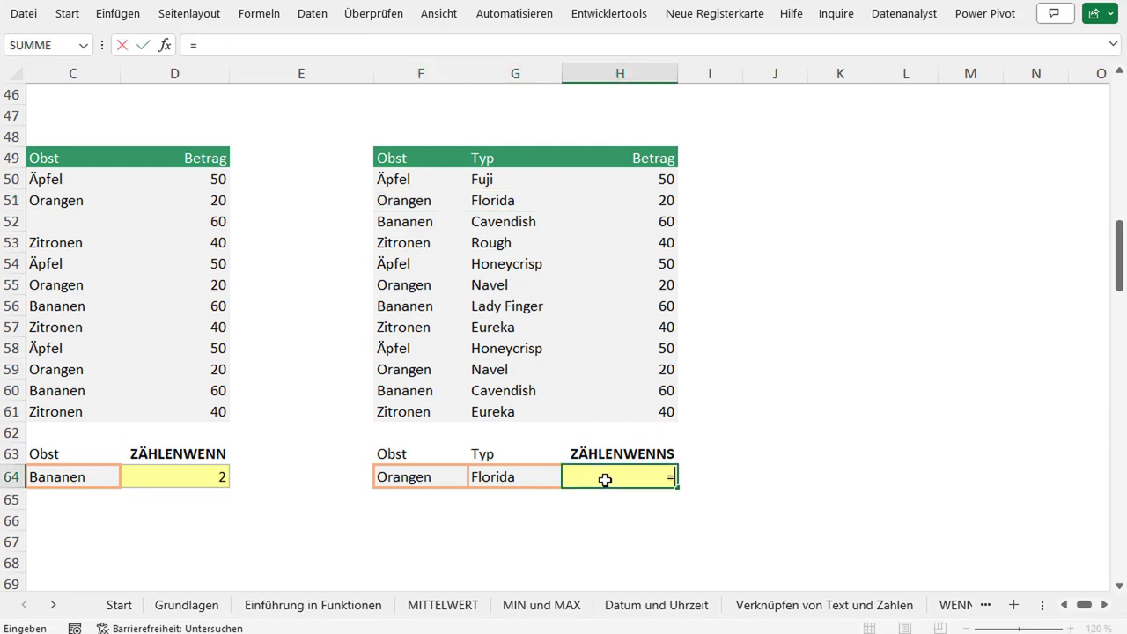
type("Z")
key("Down")
key("Tab")
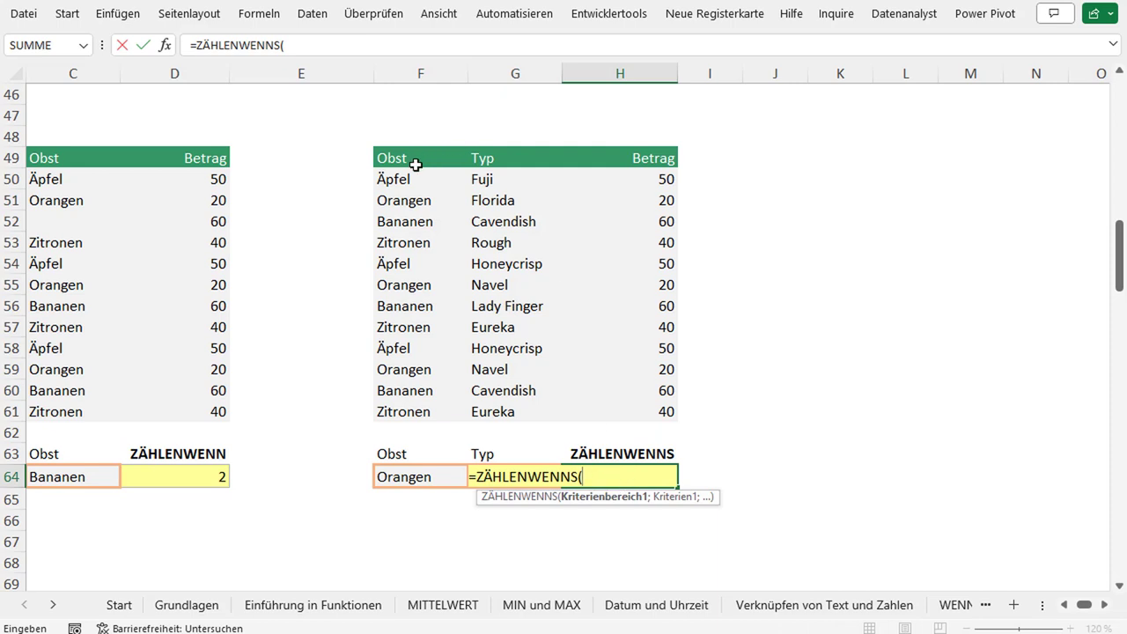
left_click_drag(407, 181, 403, 410)
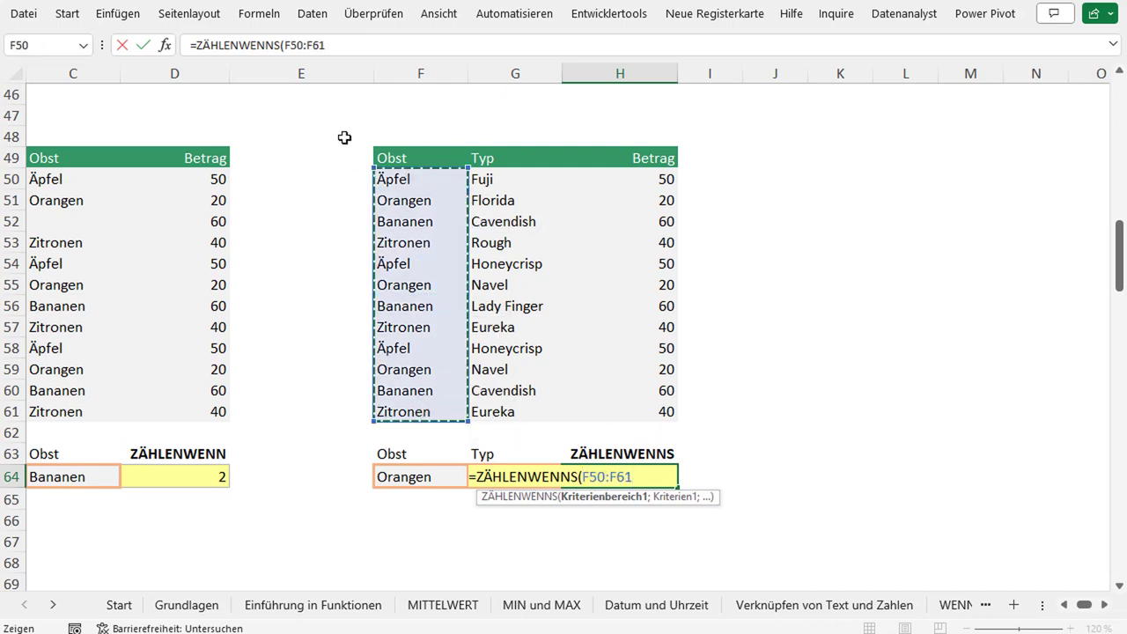
type(";")
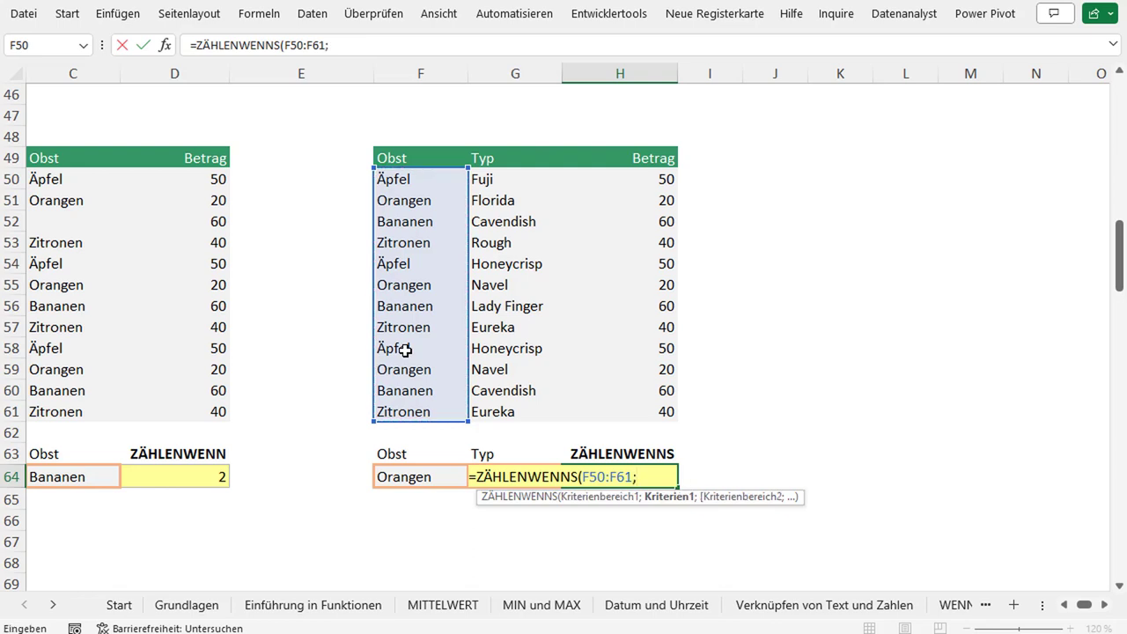
left_click(418, 476)
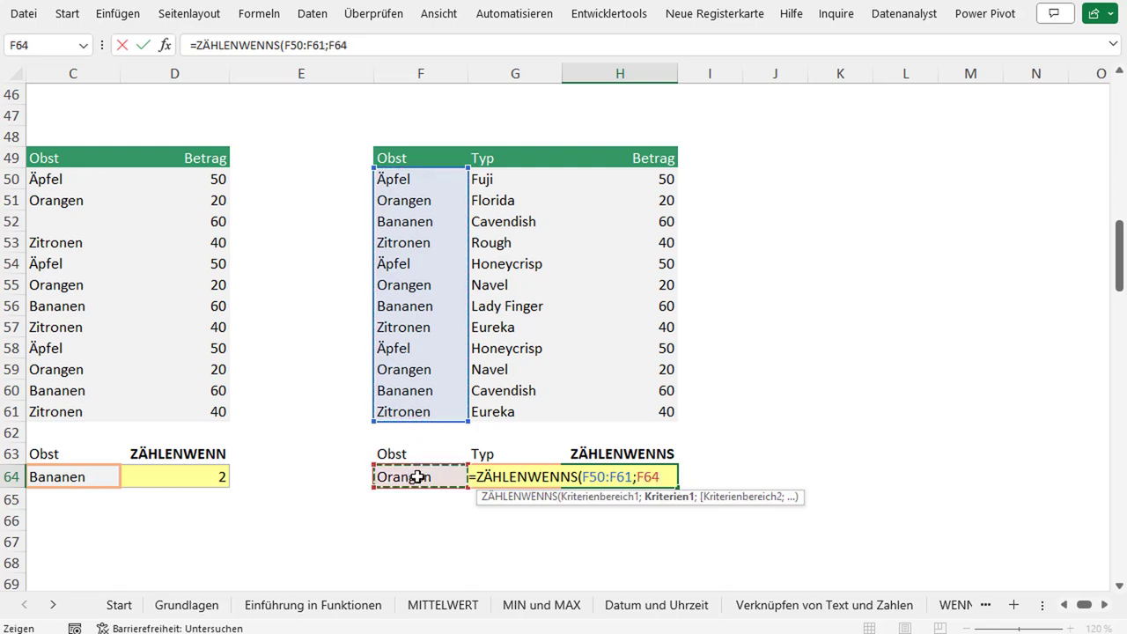
type(";")
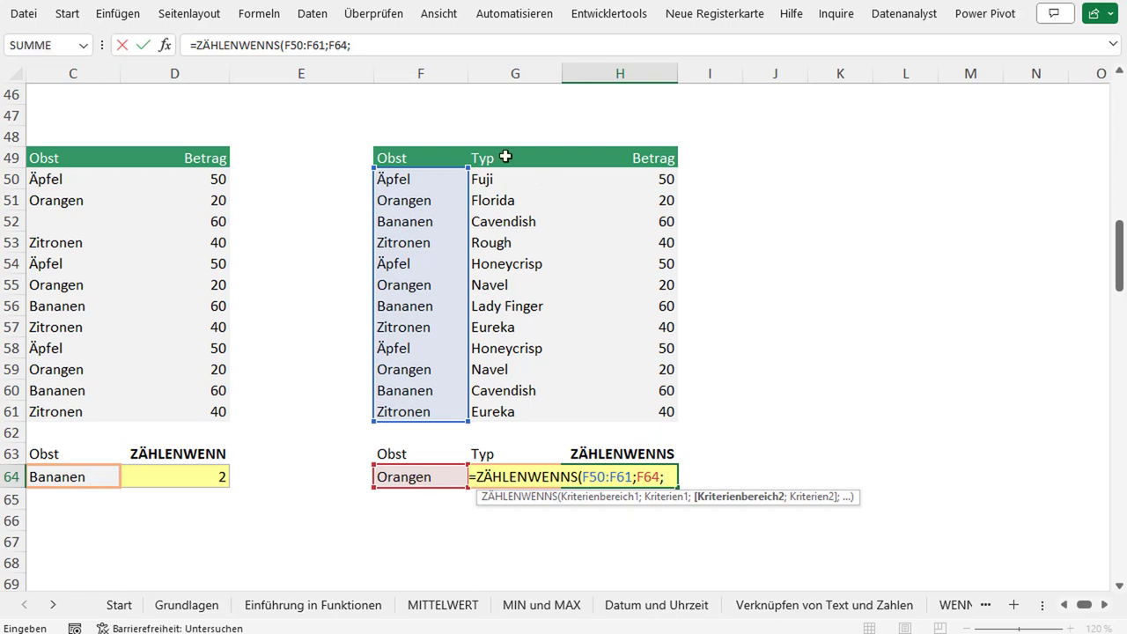
left_click_drag(505, 179, 505, 410)
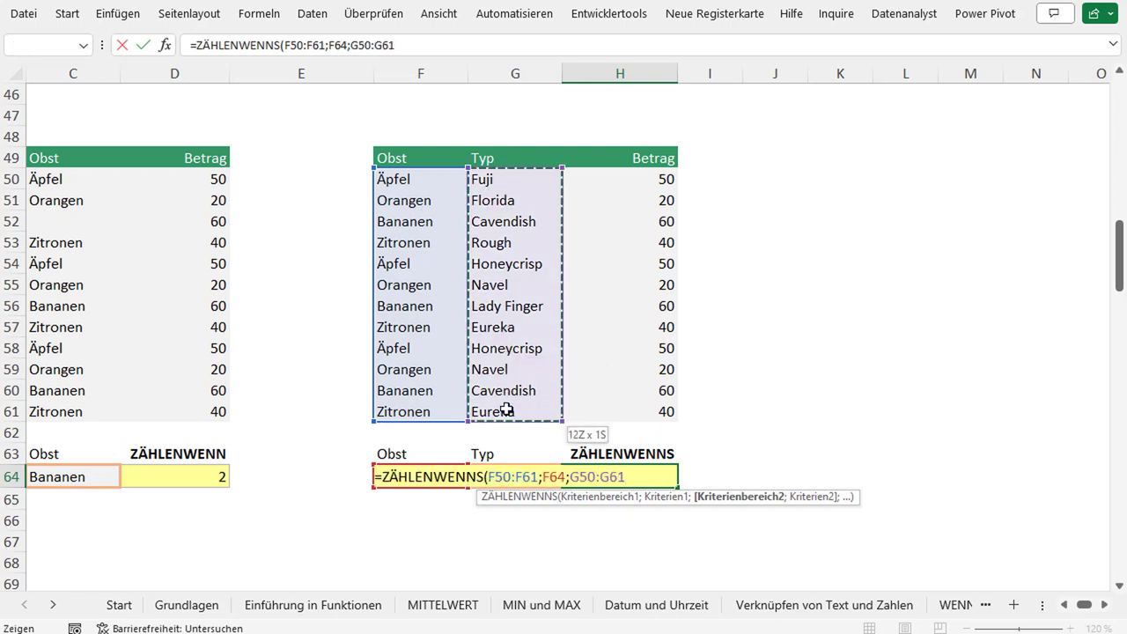
type(";")
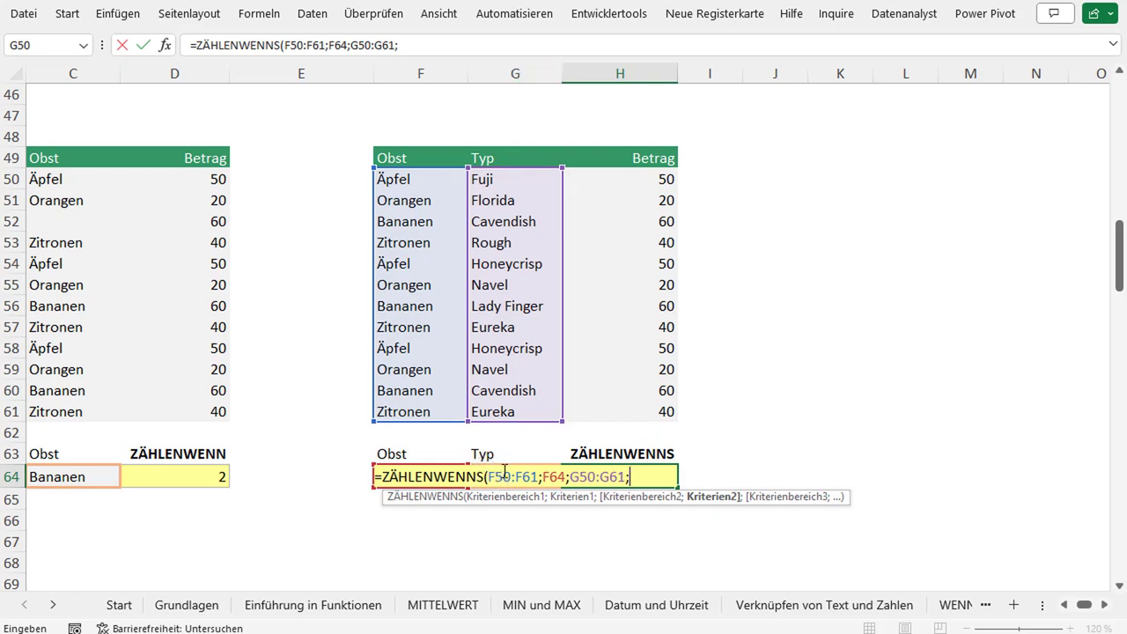
type("G6")
type("4)")
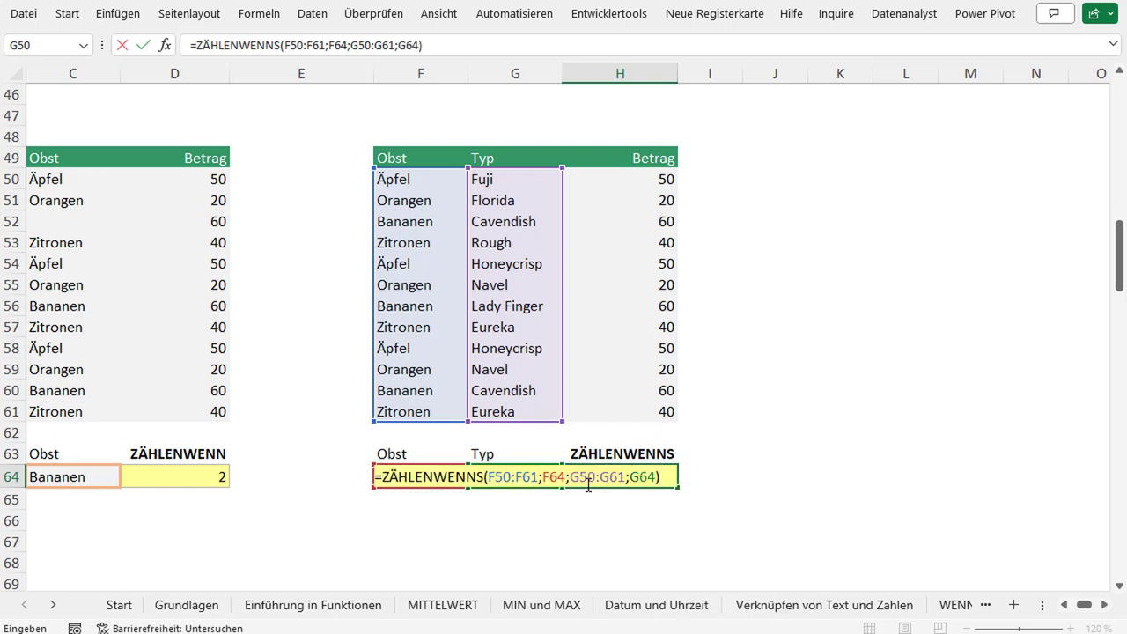
key("Return")
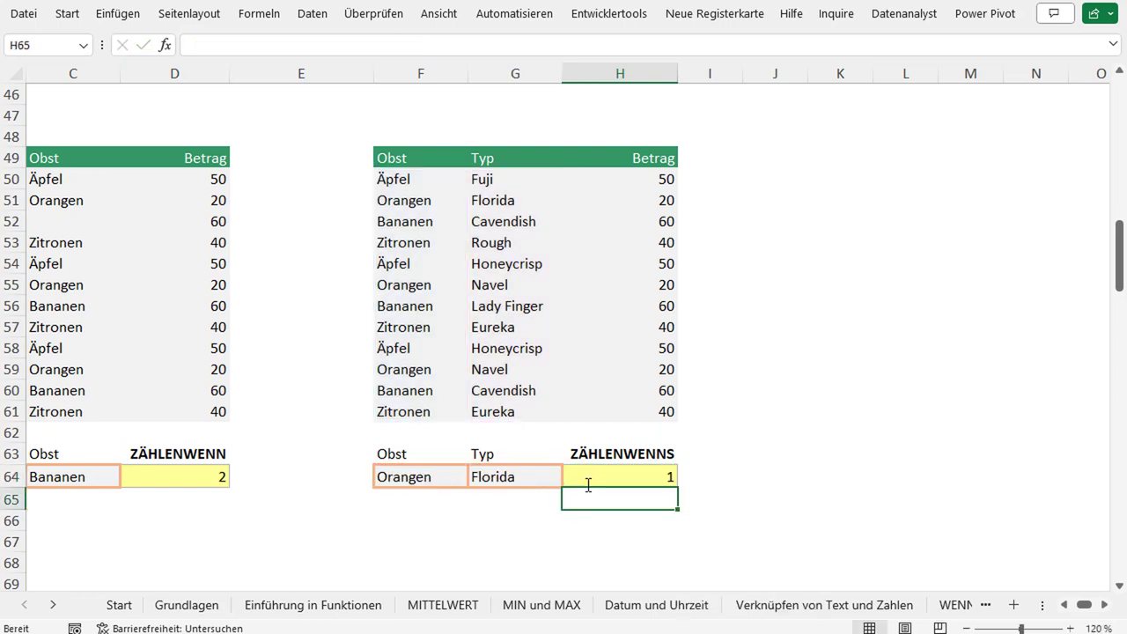
- Select H64, then scroll left to show the ZÄHLENWENN explanation in column B
left_click(587, 477)
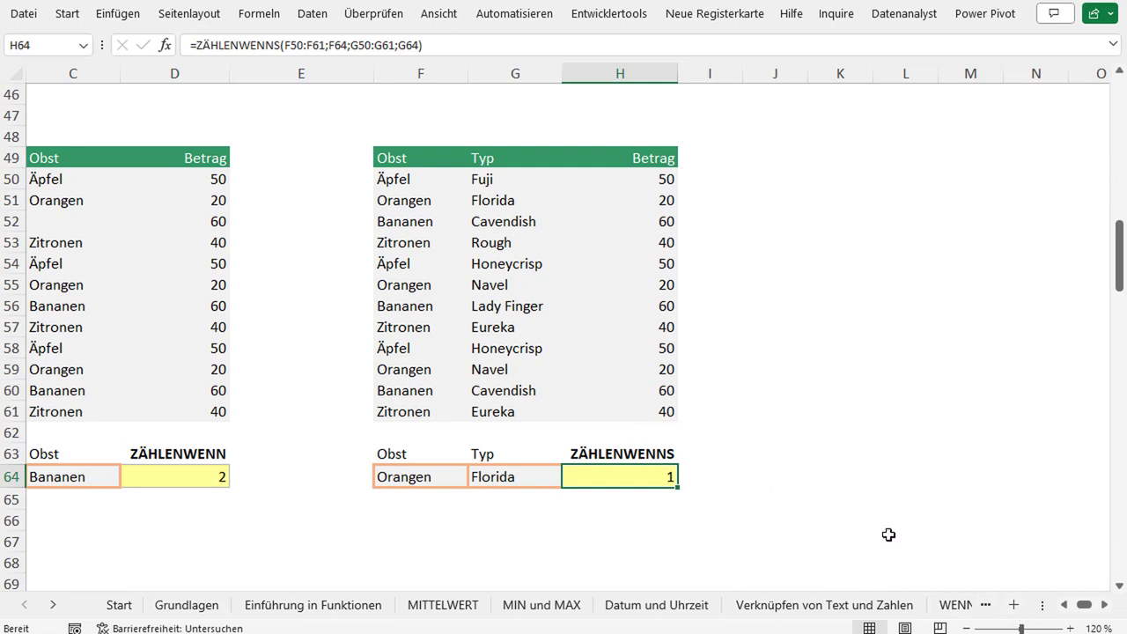
left_click(1065, 606)
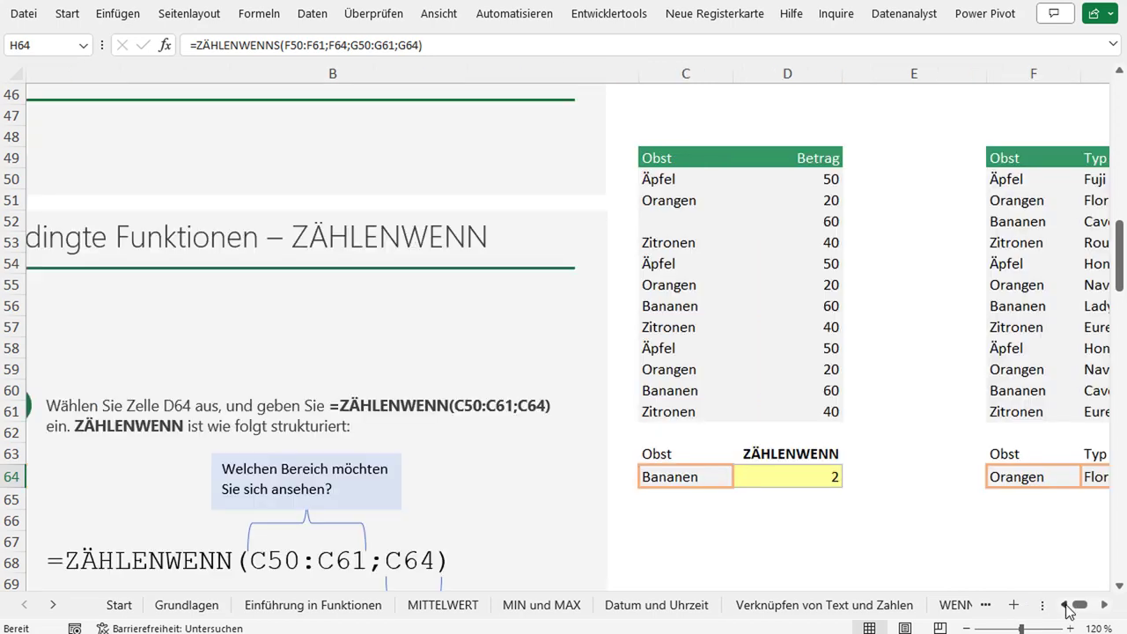
left_click(1066, 606)
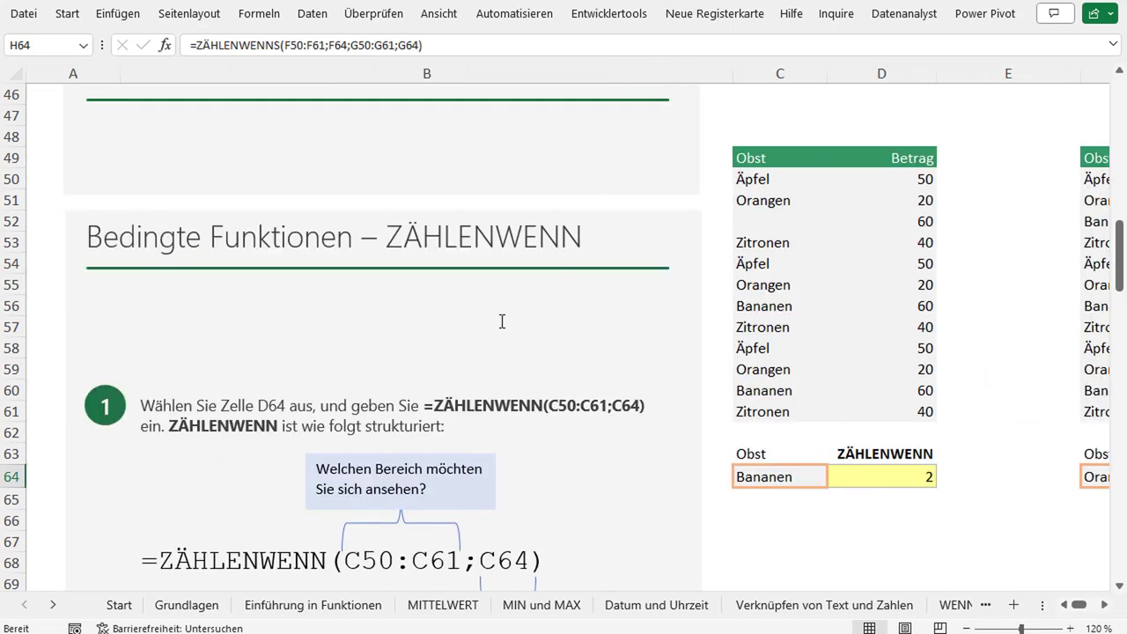
- Scroll down to row 91 to show the SUMMEWENN through MINWENNS overview
scroll(470, 338, "down", 3)
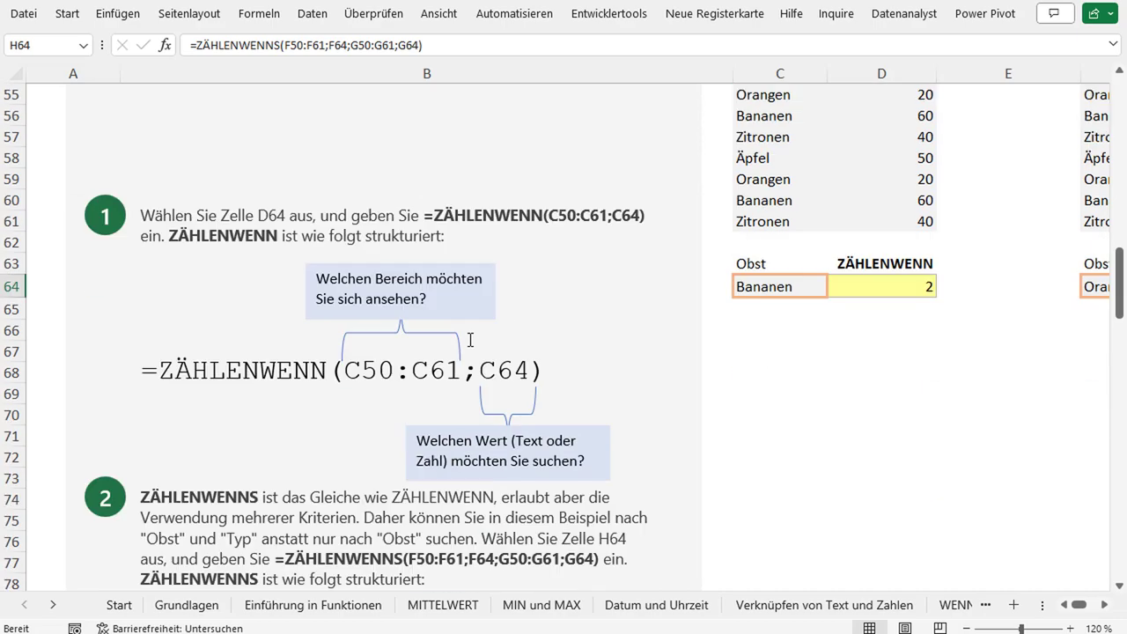
scroll(470, 338, "down", 2)
scroll(523, 323, "down", 4)
scroll(523, 323, "down", 3)
scroll(521, 322, "down", 4)
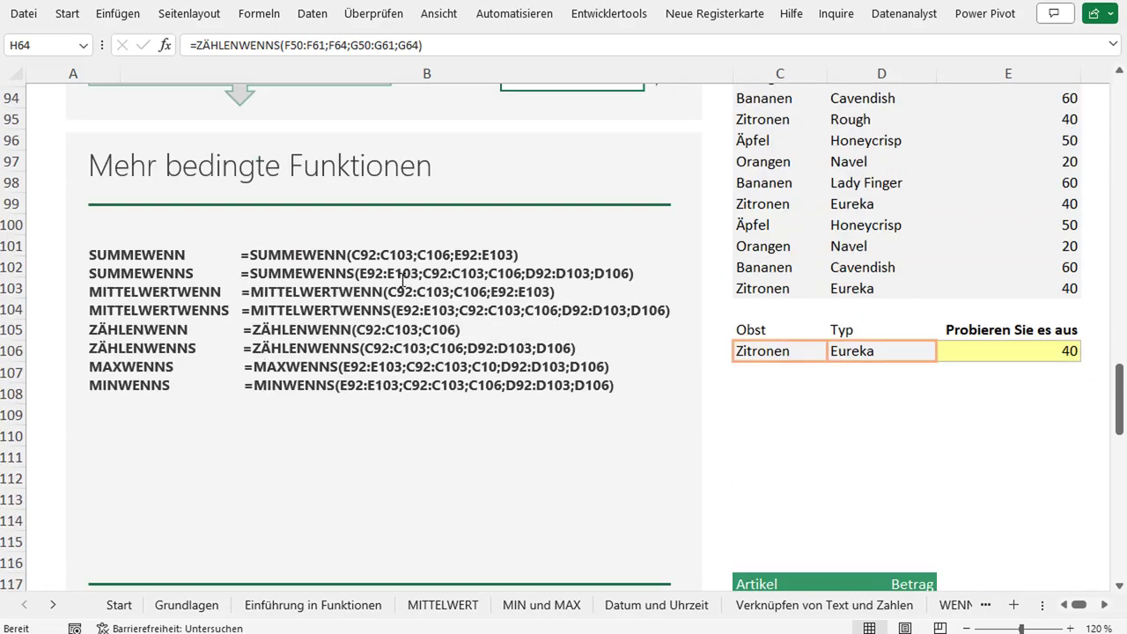
scroll(211, 282, "up", 1)
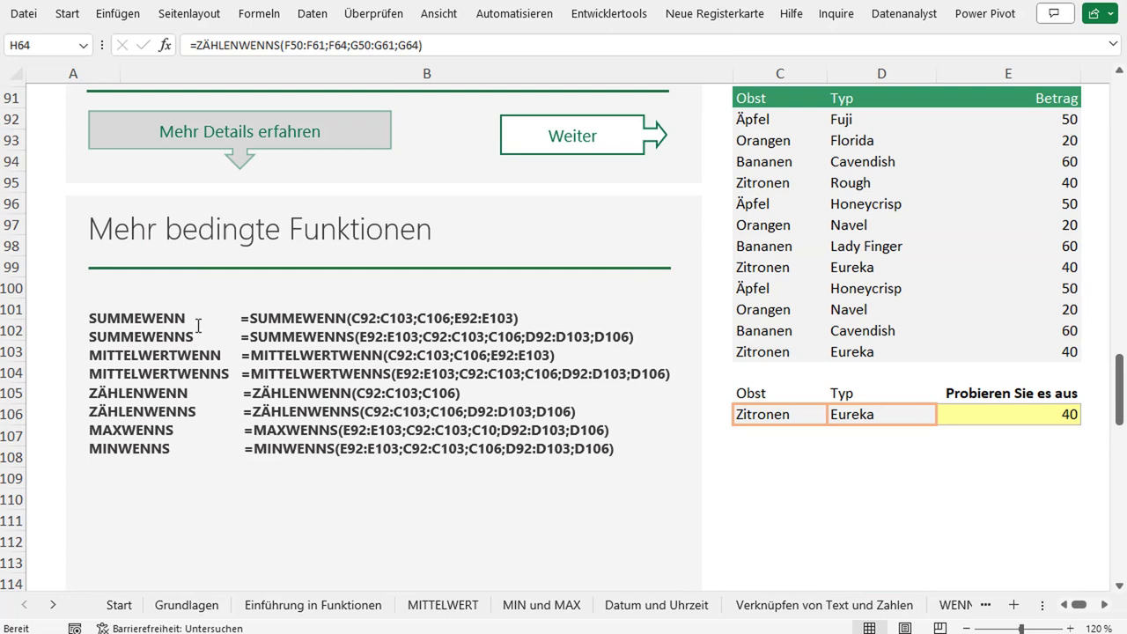